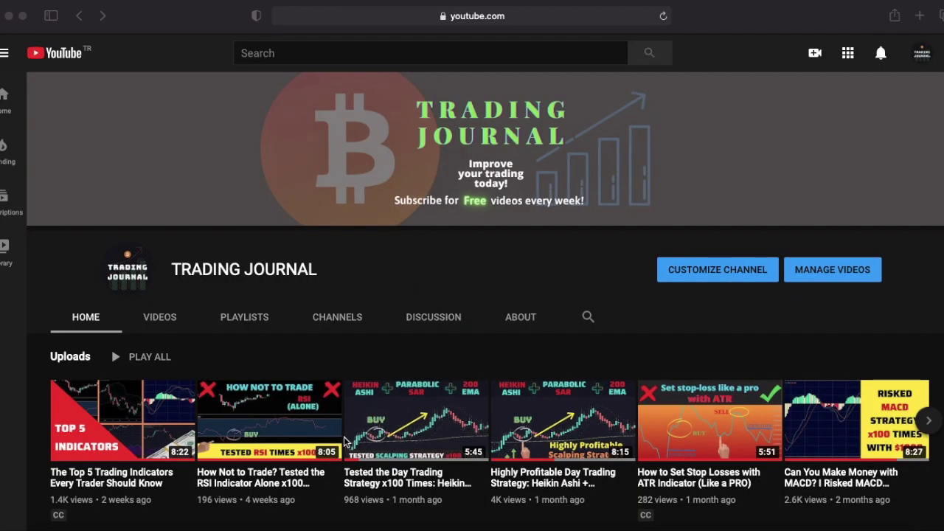
Open the Highly Profitable Day Trading Strategy (Heikin Ashi) video from Popular uploads.
scroll(343, 440, down, 5)
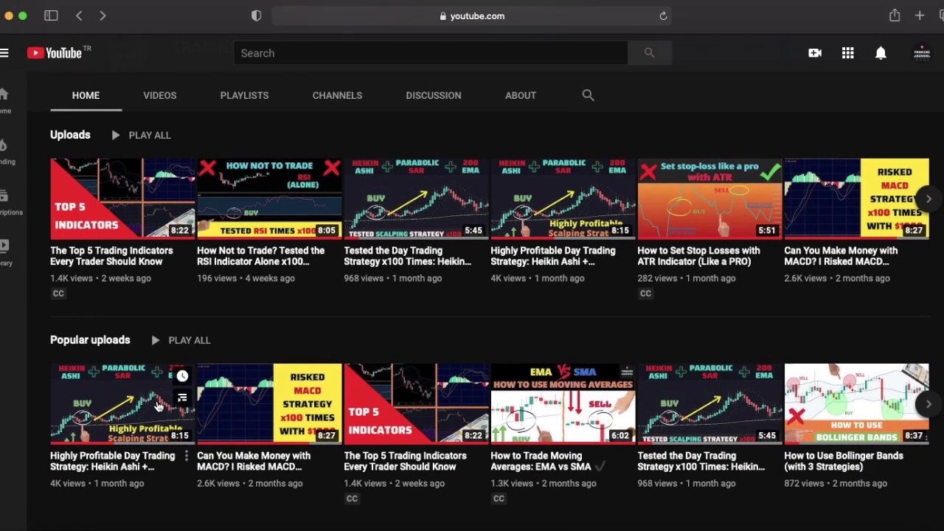
click(156, 405)
scroll(293, 399, down, 2)
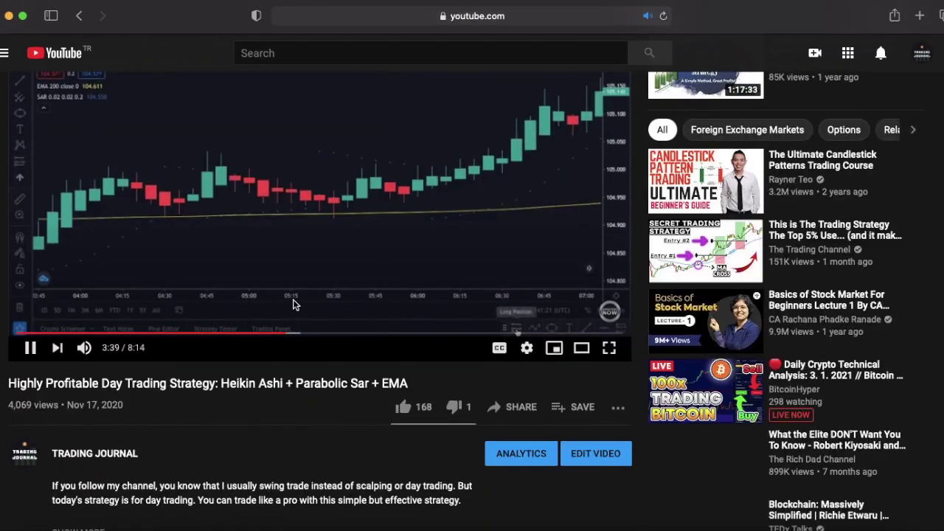
scroll(293, 304, down, 3)
scroll(293, 305, down, 2)
Expand the video description and follow its Binance referral link to the sign-up page.
click(79, 315)
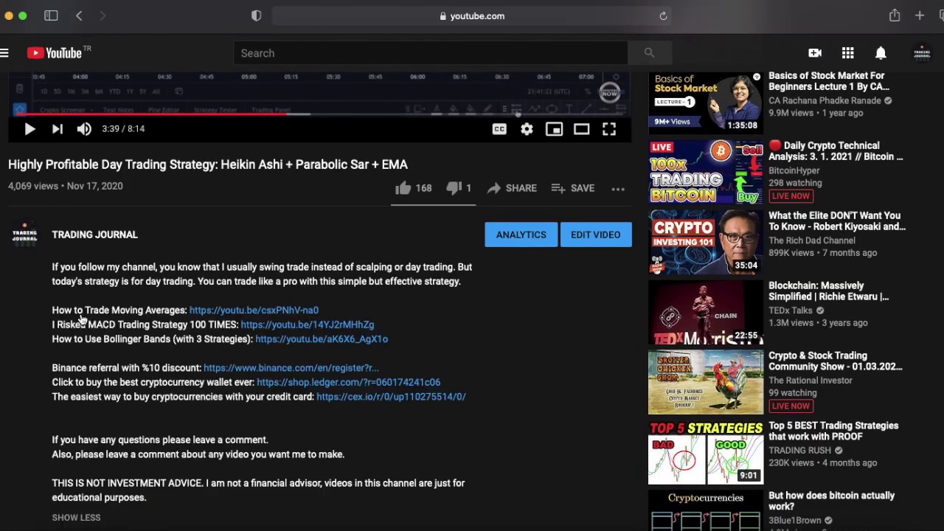
scroll(170, 286, down, 1)
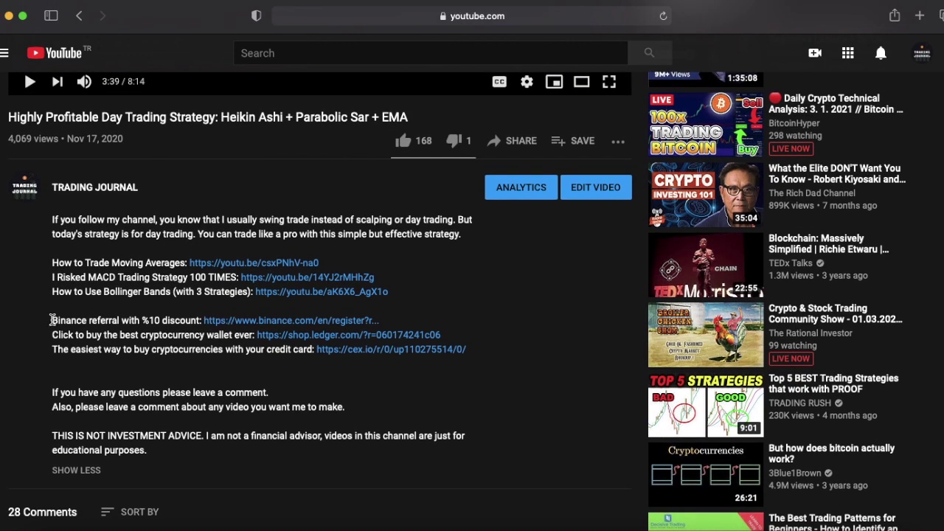
drag(51, 320, 309, 326)
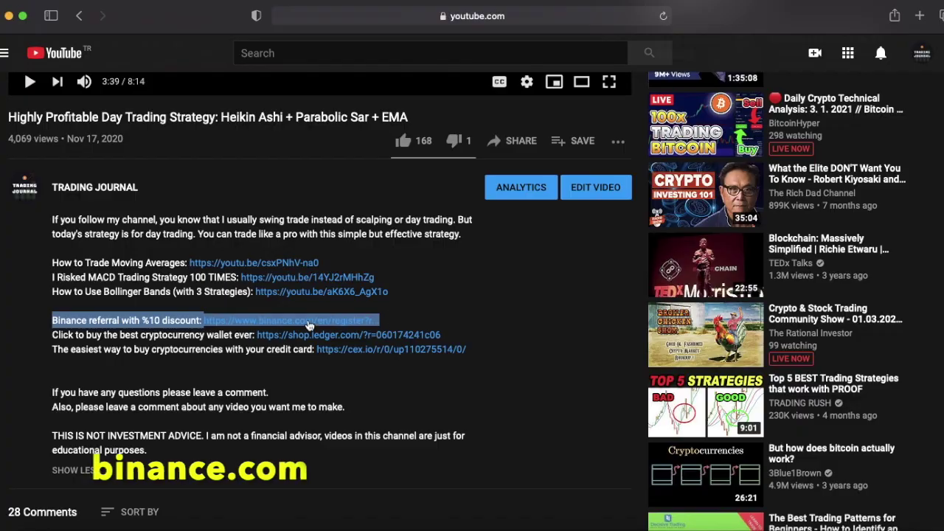
click(308, 322)
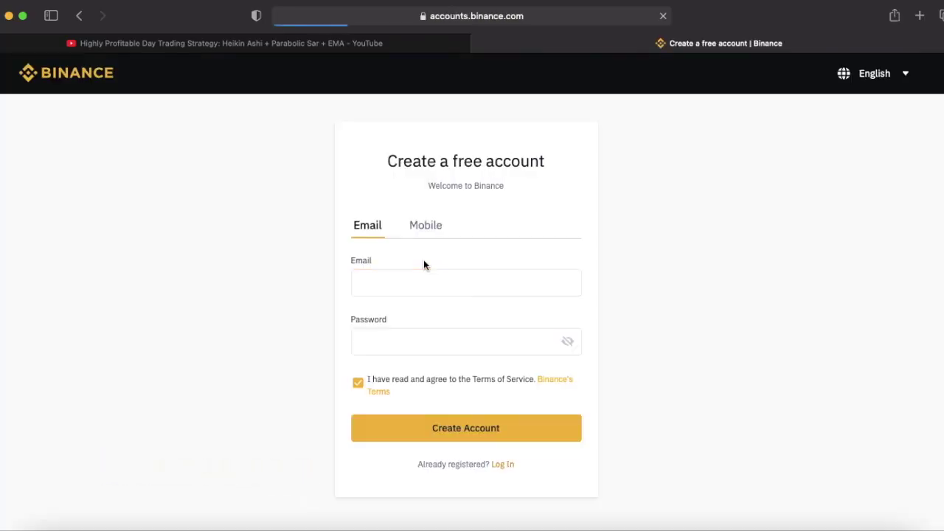
Enter the account email address and a password, and submit the new account registration.
click(439, 287)
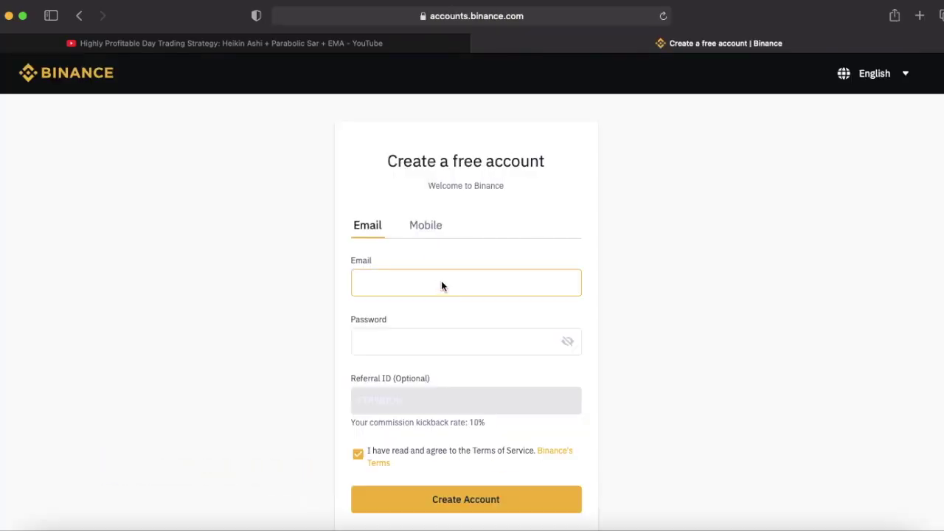
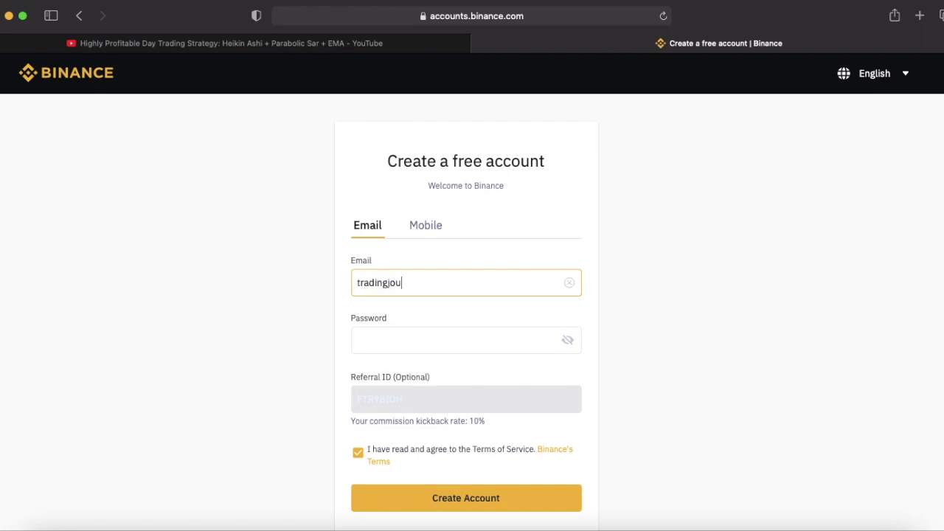
key(Tab)
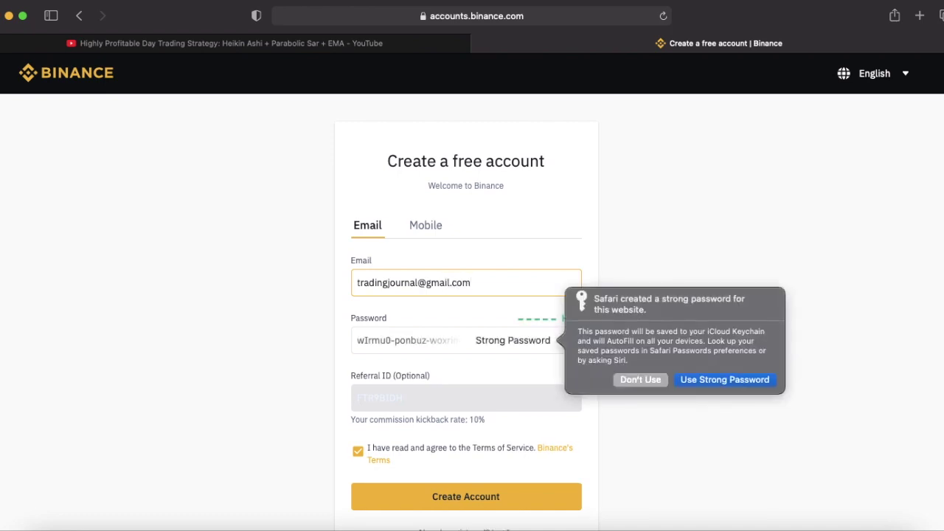
click(643, 381)
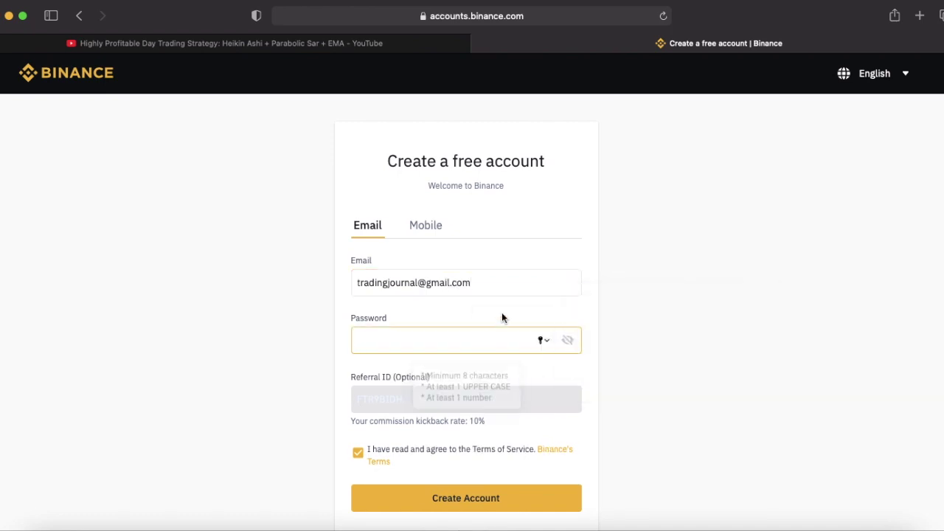
text(****)
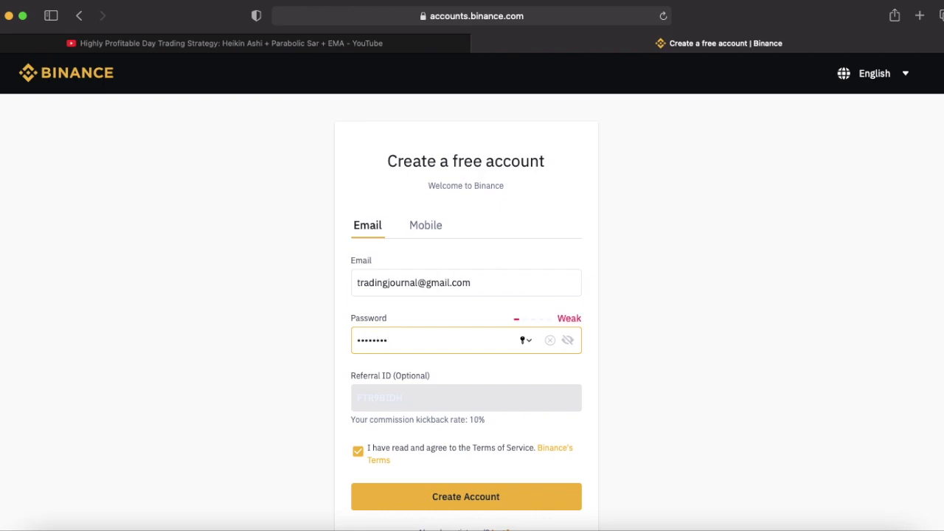
click(475, 498)
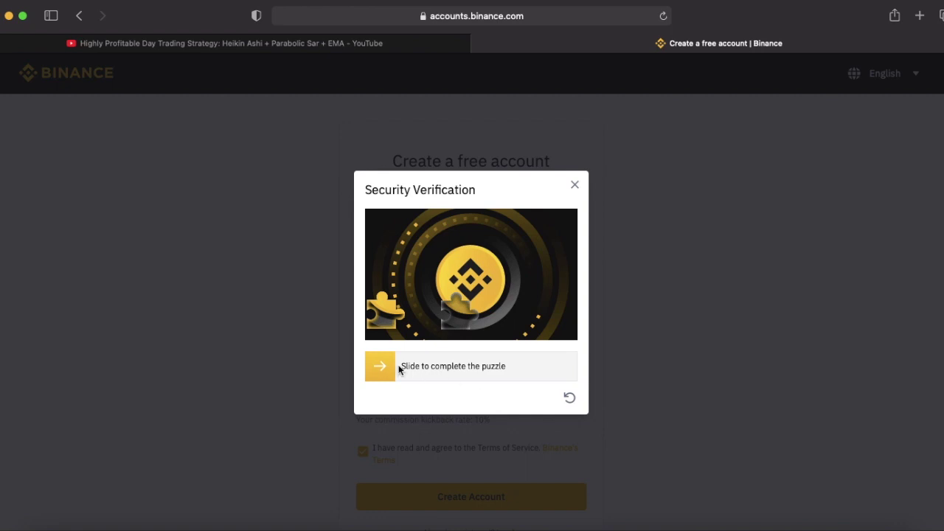
Solve the slider puzzle verification and decline saving the password in the browser.
drag(382, 366, 467, 369)
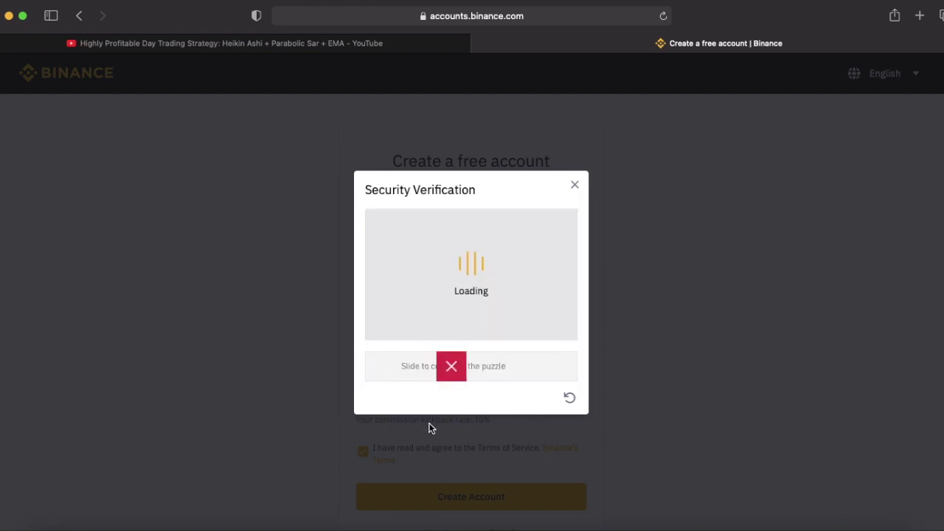
drag(376, 367, 478, 367)
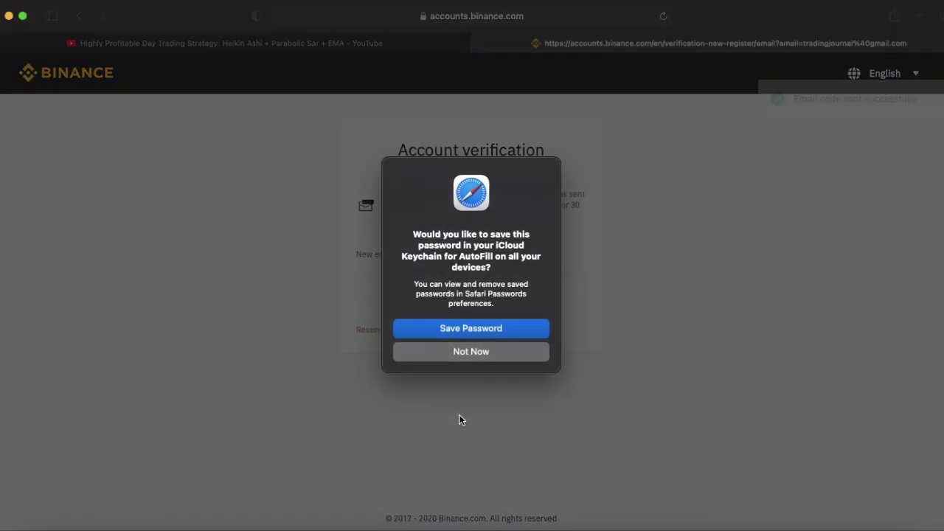
click(478, 352)
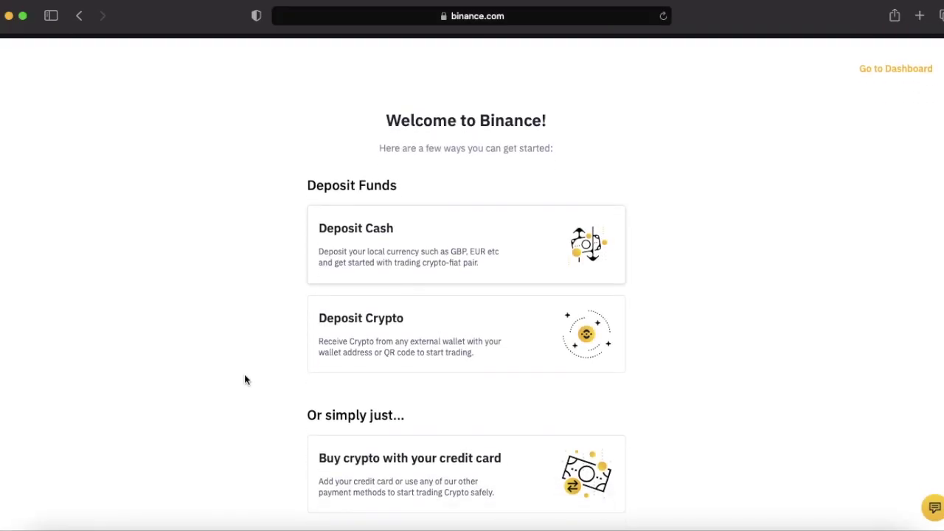
Scroll past the welcome page's Deposit Funds options and go to the account dashboard.
scroll(245, 380, down, 1)
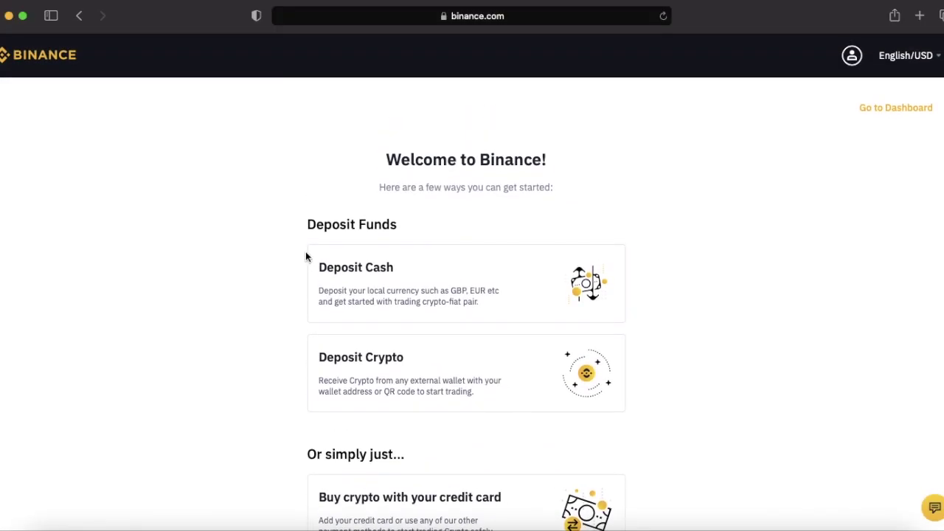
drag(308, 224, 416, 221)
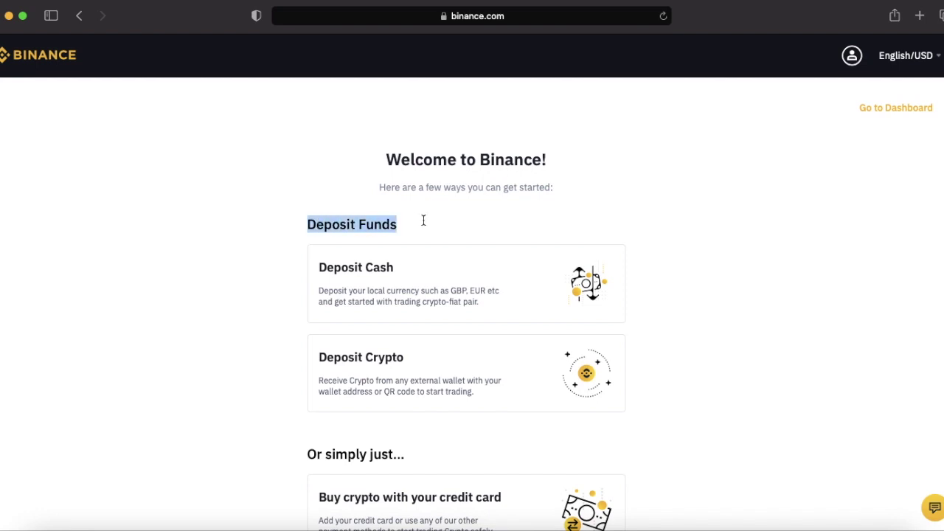
click(472, 212)
scroll(465, 215, down, 1)
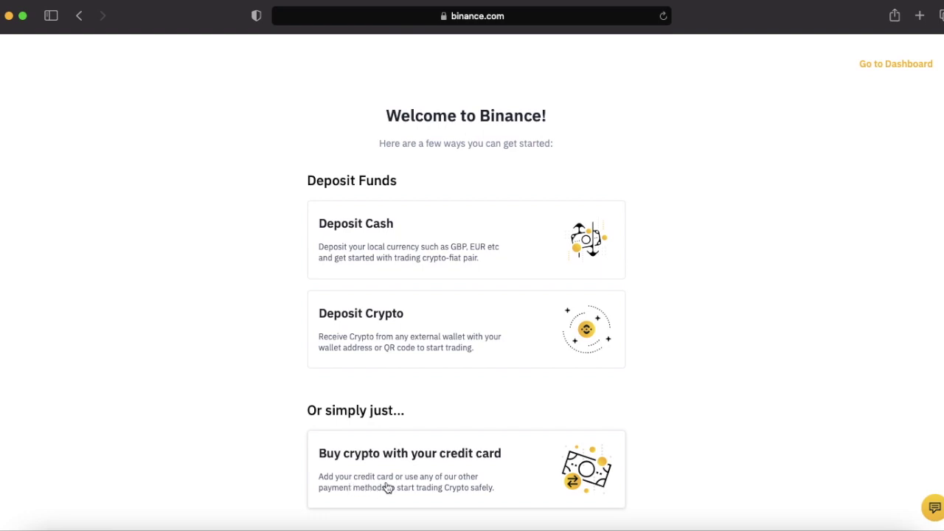
scroll(356, 269, up, 1)
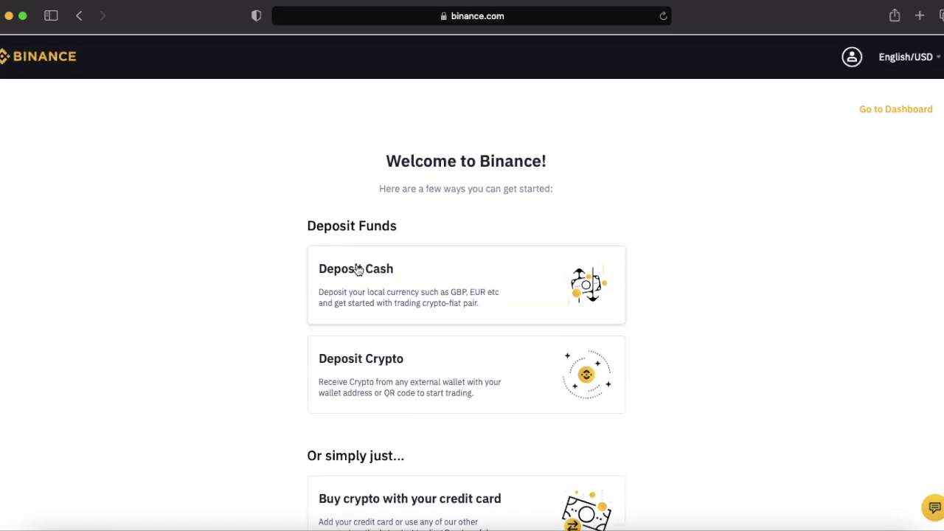
click(886, 114)
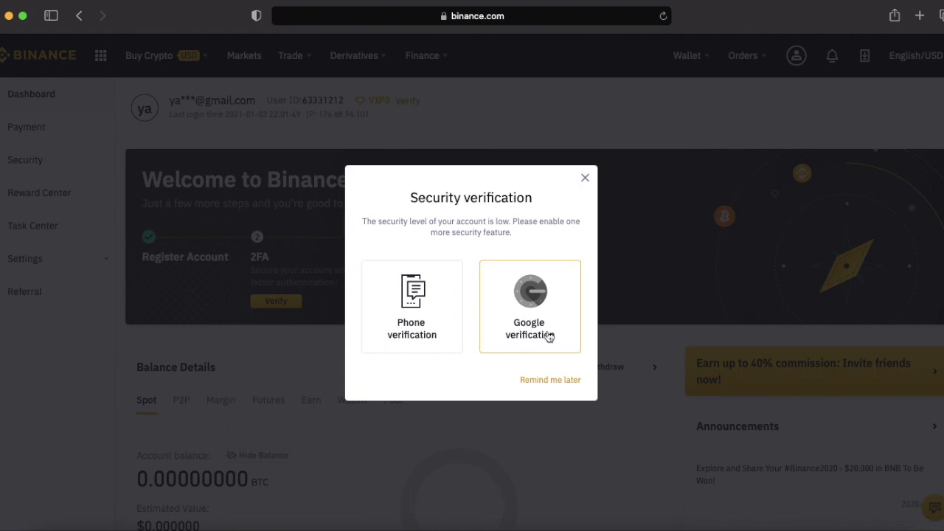
Postpone the Security verification prompt with Remind me later.
click(552, 380)
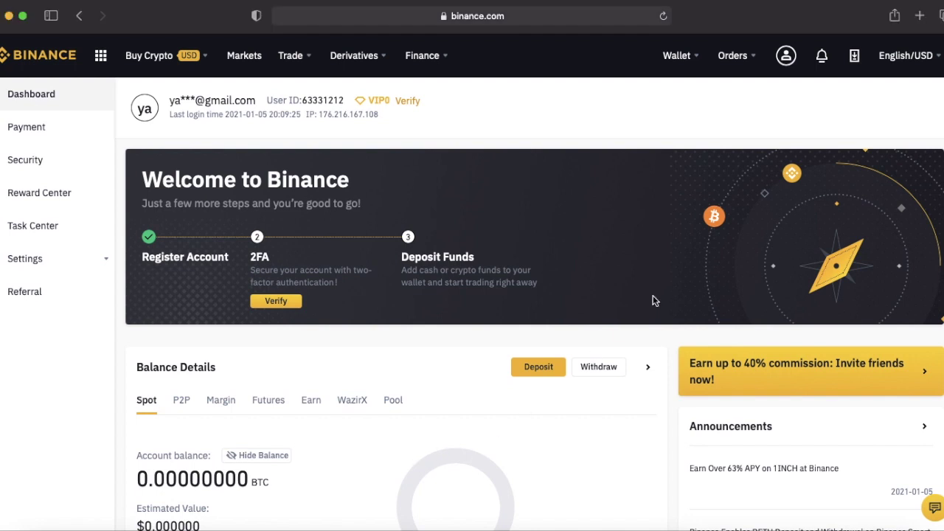
Switch the dashboard's display currency to EUR.
mouse_move(941, 65)
scroll(774, 129, down, 1)
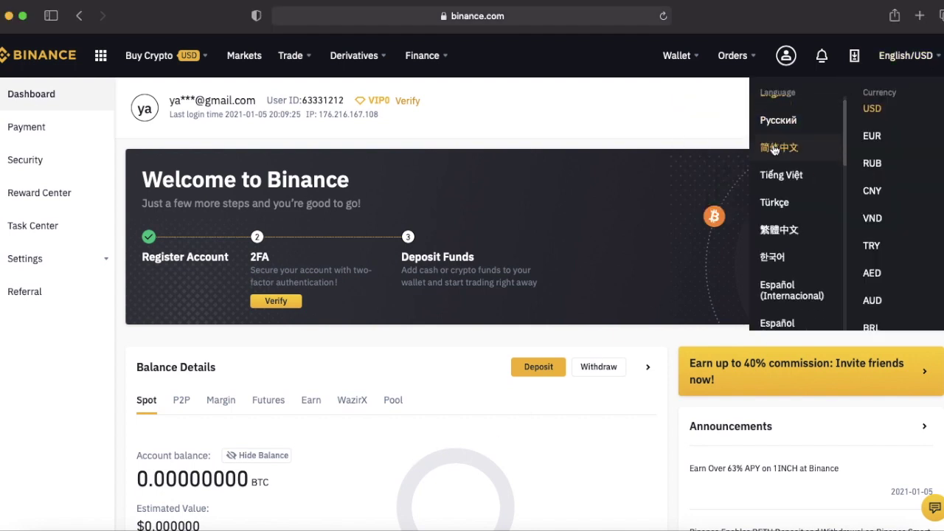
scroll(804, 148, up, 1)
scroll(882, 170, down, 1)
scroll(882, 174, down, 1)
scroll(882, 162, up, 1)
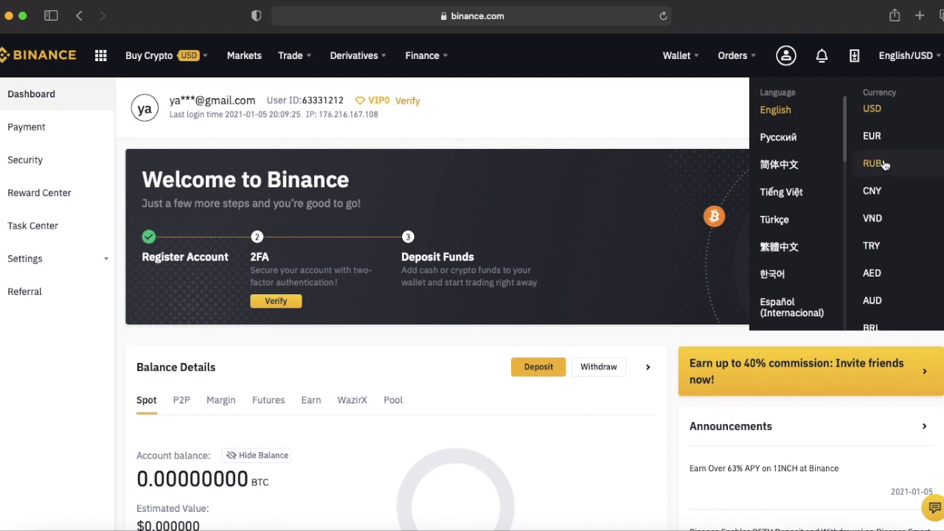
click(881, 144)
Switch the display currency back to USD and reload the dashboard.
mouse_move(914, 67)
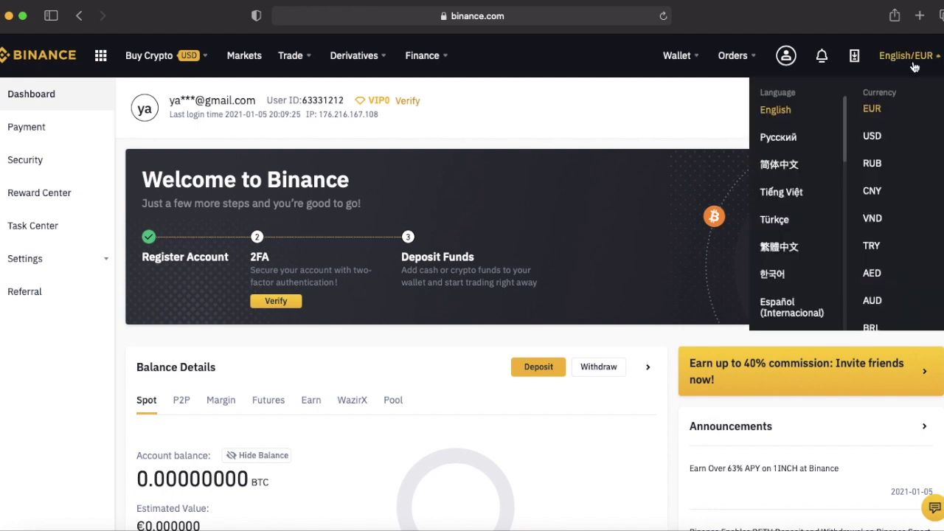
click(872, 138)
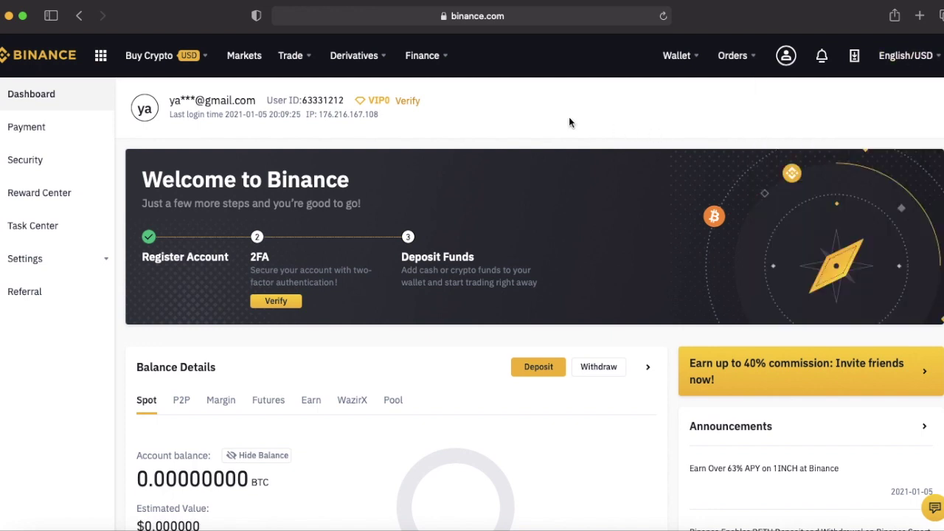
key(super+r)
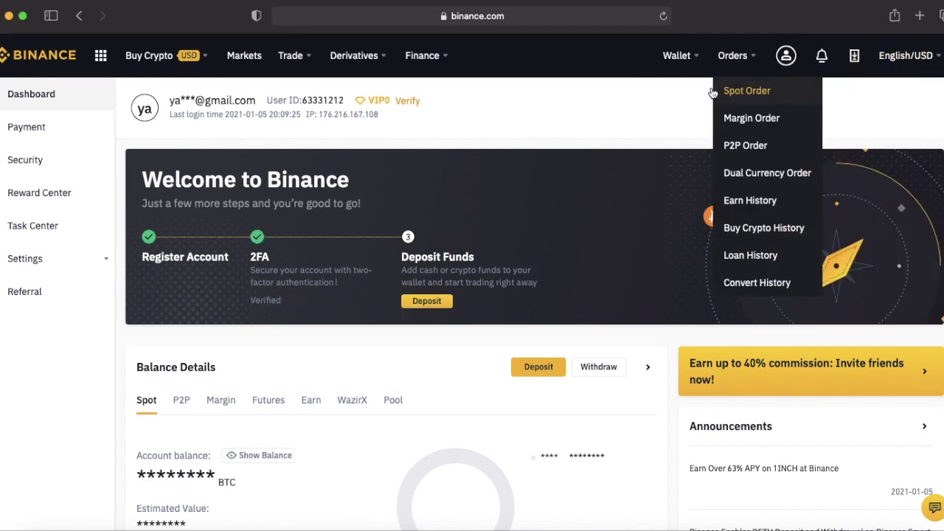
mouse_move(670, 48)
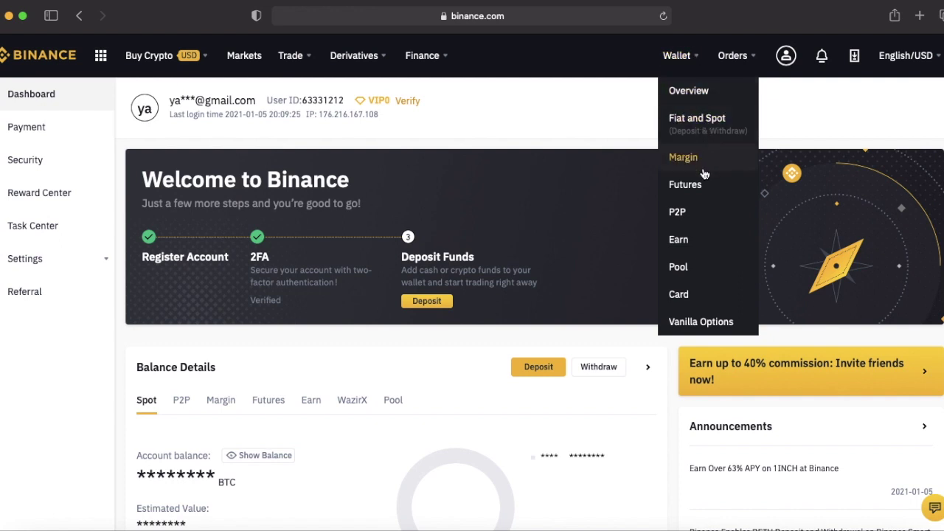
Open the Wallet Overview and reveal the balances, all reading 0.00000000 BTC.
click(704, 94)
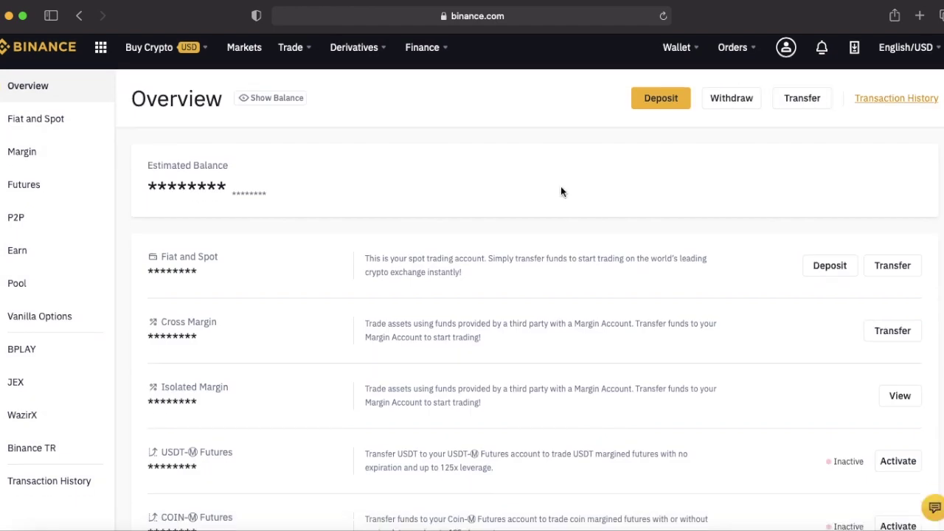
scroll(560, 191, down, 5)
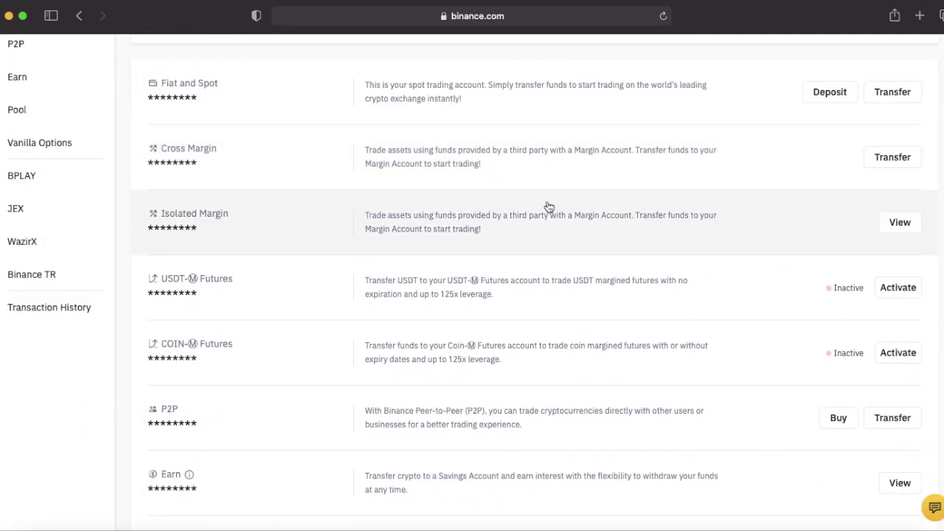
scroll(548, 206, down, 3)
scroll(547, 208, up, 2)
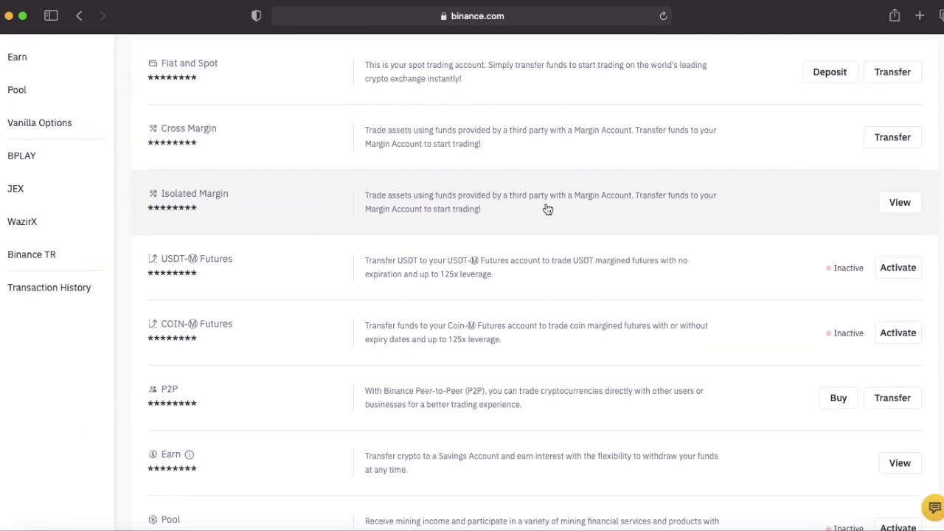
scroll(547, 209, up, 5)
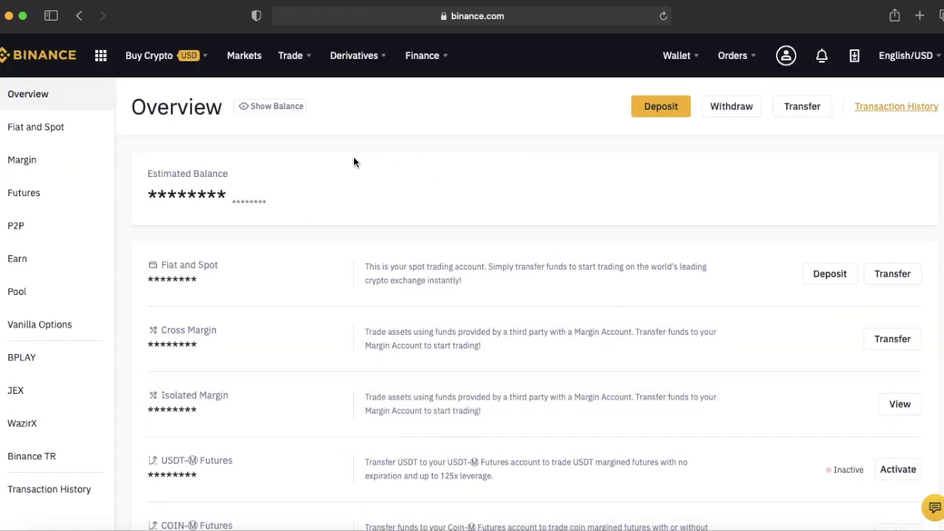
click(274, 109)
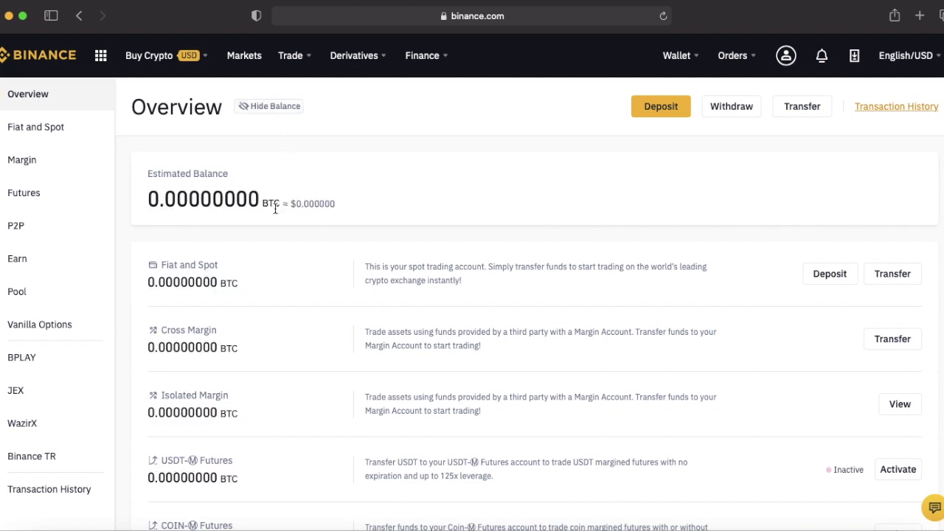
drag(265, 204, 314, 204)
click(369, 165)
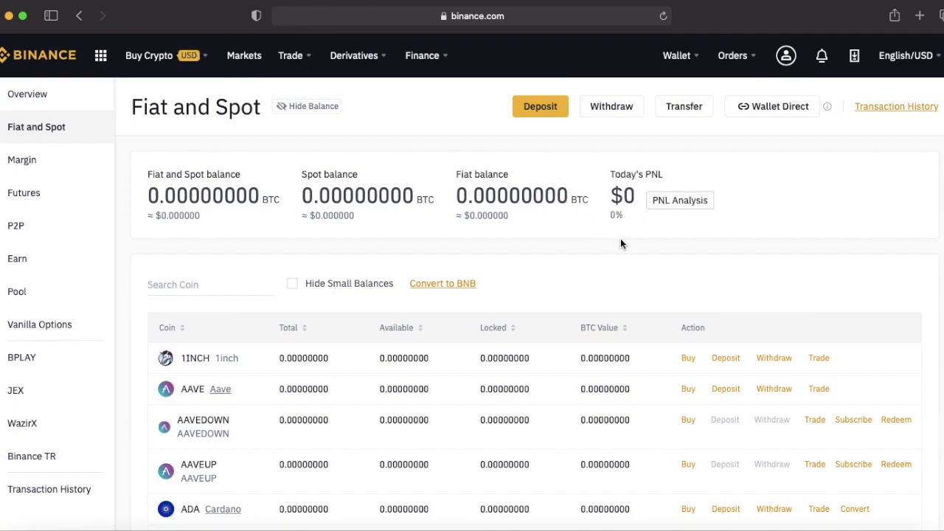
Search the coin list for 'btc', leaving BTC, BTCDOWN, BTCUP, RENBTC and SBTC.
scroll(488, 235, down, 1)
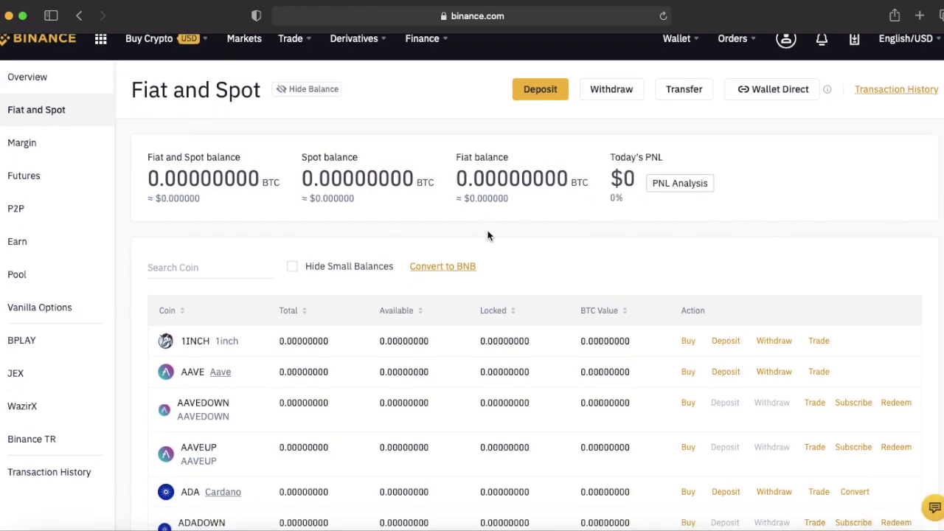
scroll(488, 235, down, 5)
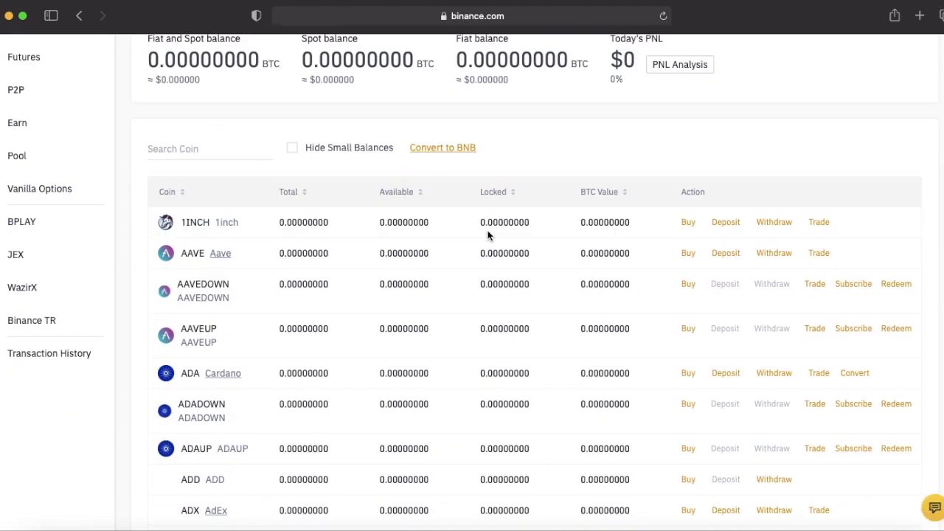
scroll(489, 235, down, 2)
scroll(488, 234, up, 8)
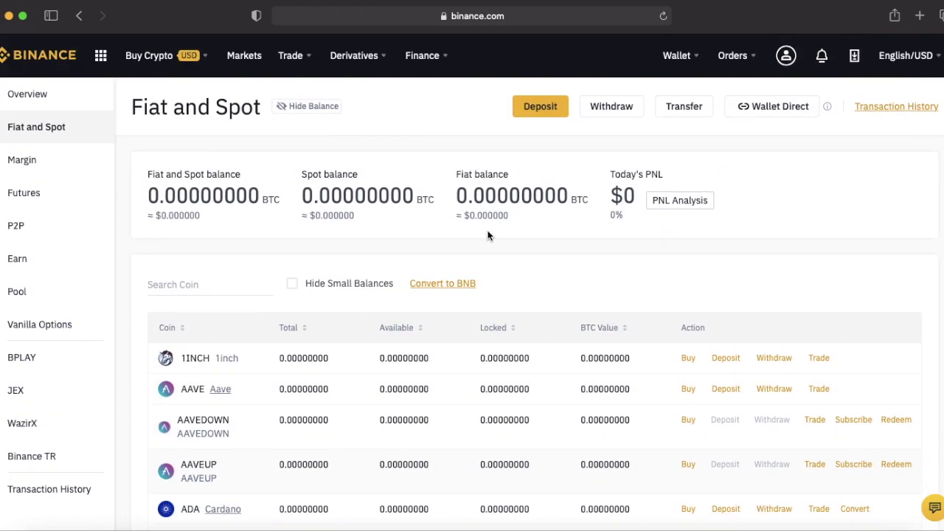
click(244, 284)
text(btc)
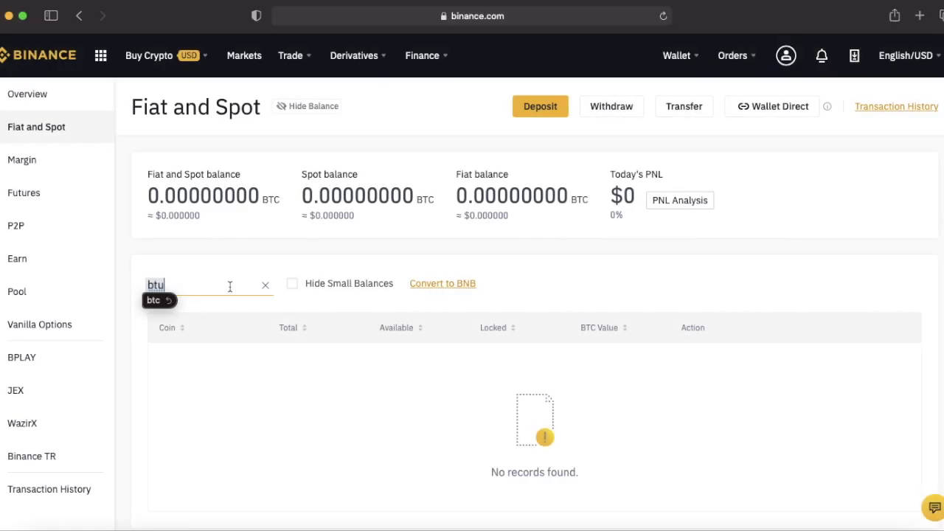
text(btc)
click(558, 289)
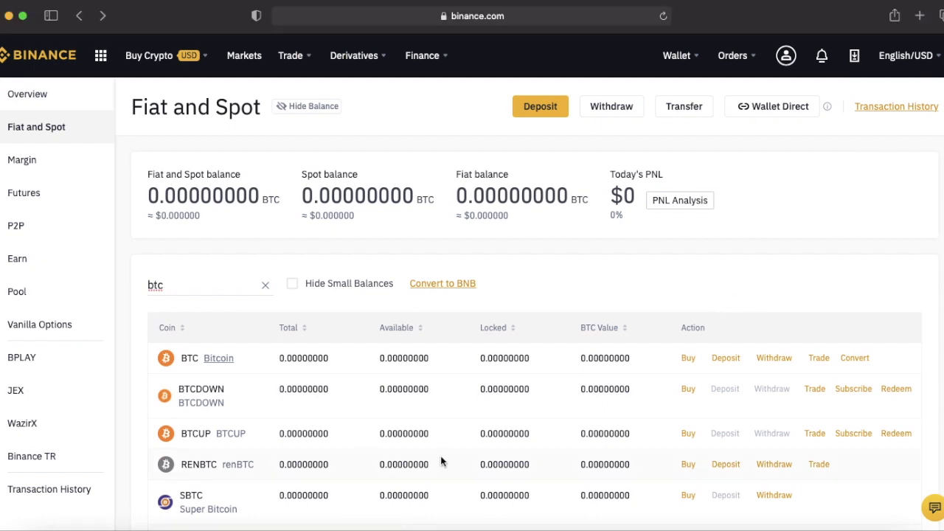
Open the BTC deposit page and compare the BEP2 and BTC(SegWit) networks, returning to BTC.
click(726, 359)
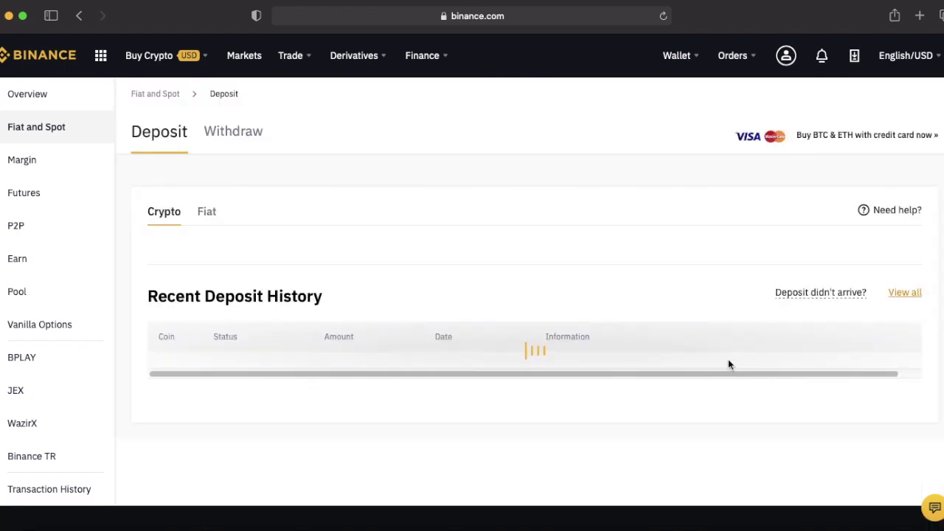
scroll(560, 338, down, 1)
scroll(497, 325, down, 5)
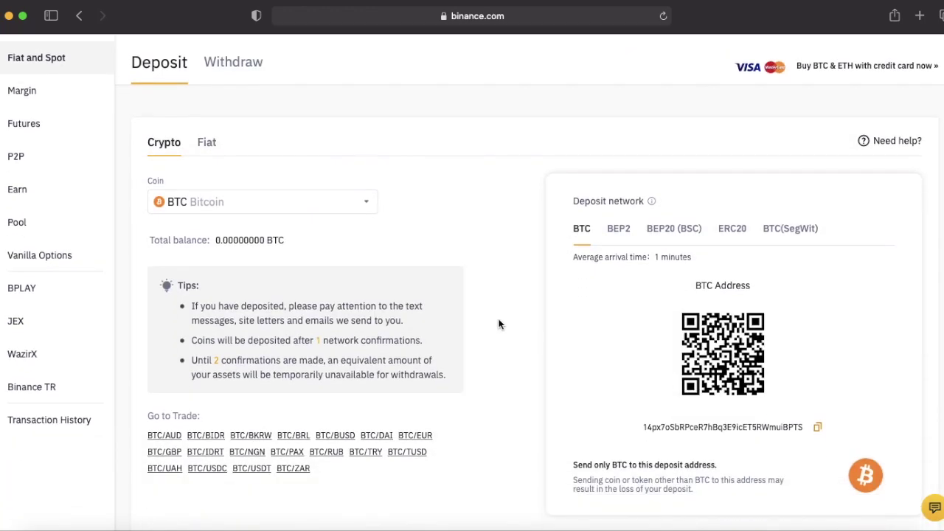
scroll(496, 332, up, 2)
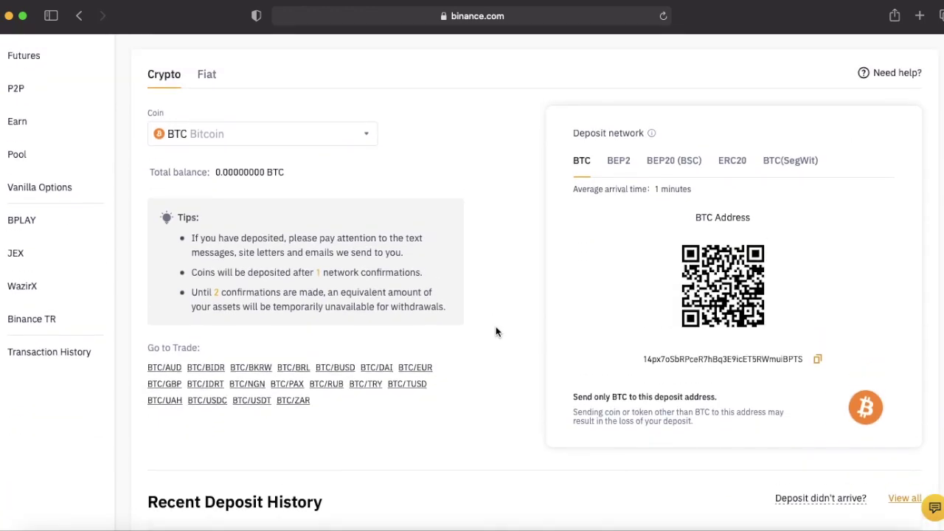
click(623, 171)
click(587, 196)
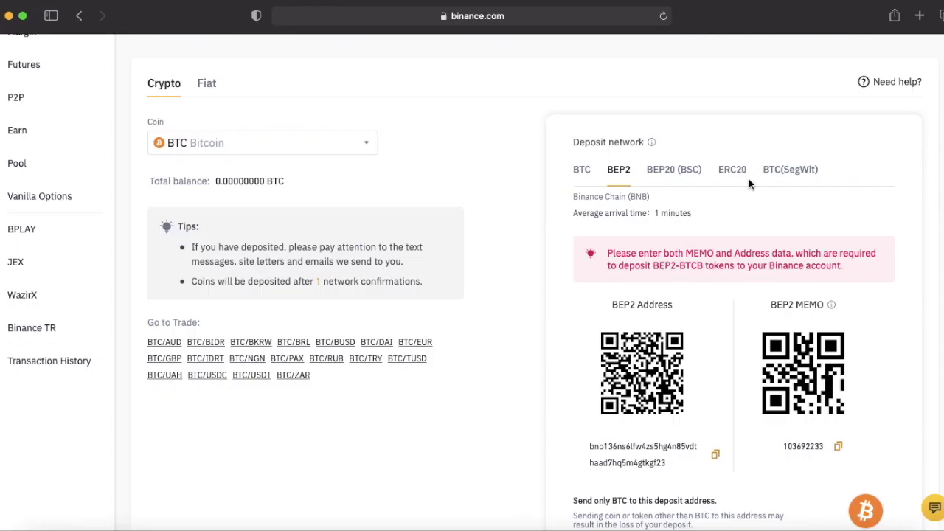
click(782, 175)
click(848, 165)
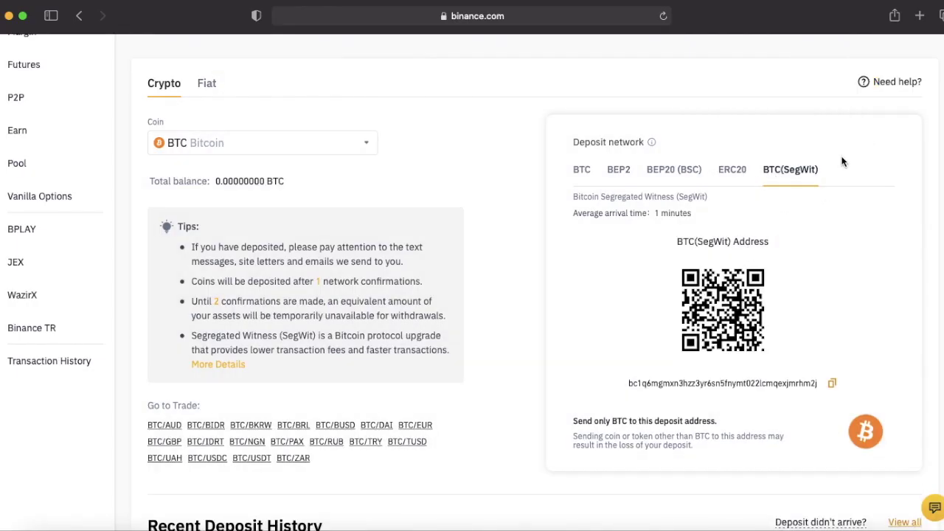
click(581, 178)
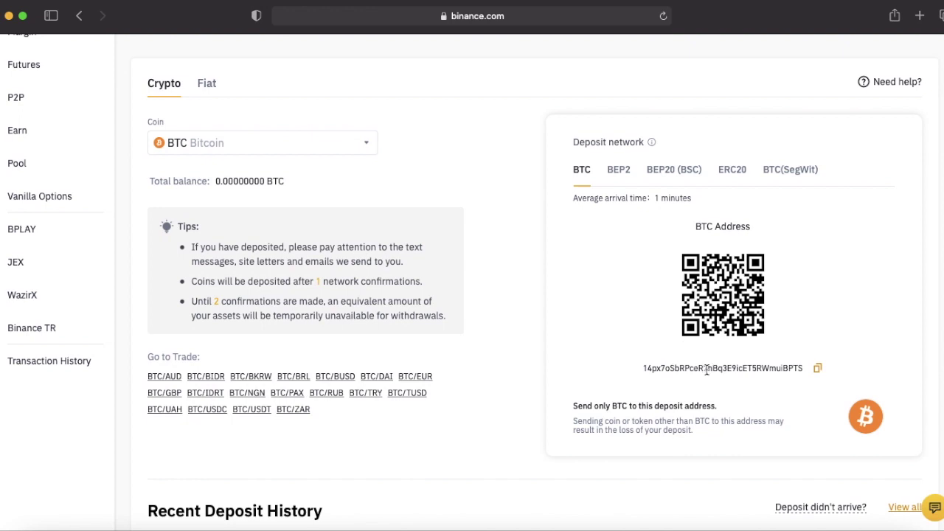
Select and copy the BTC-network deposit address to the clipboard.
double_click(702, 368)
click(632, 370)
drag(644, 368, 788, 371)
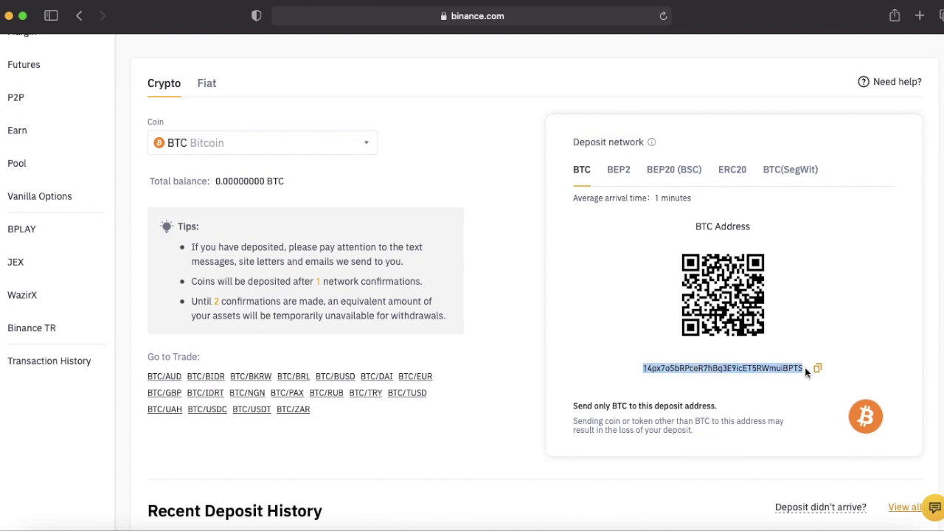
click(818, 371)
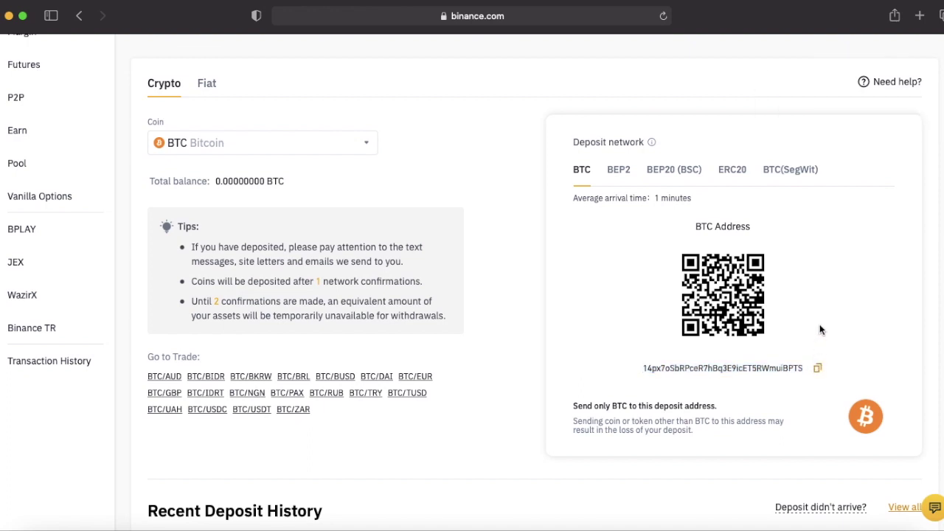
scroll(800, 332, up, 3)
Open the BTC withdrawal form and choose the Binance Chain (BNB) network.
click(231, 131)
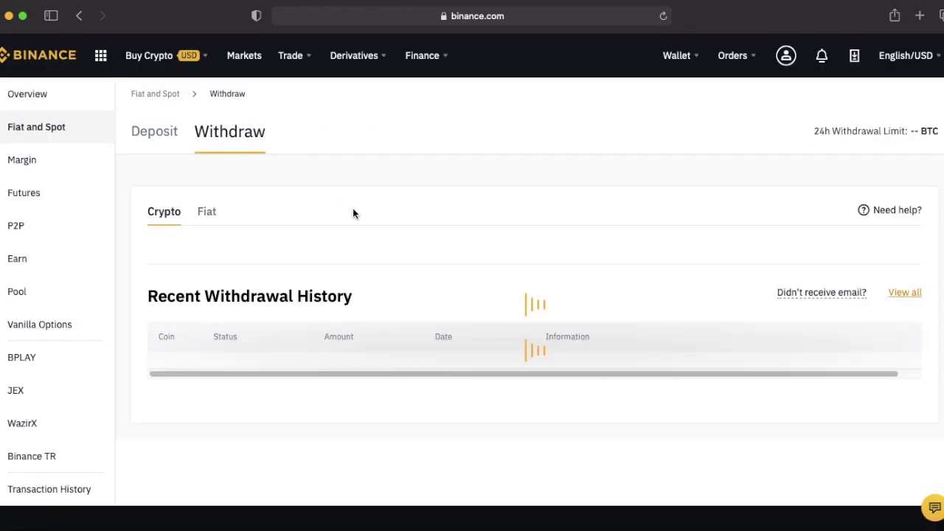
click(648, 300)
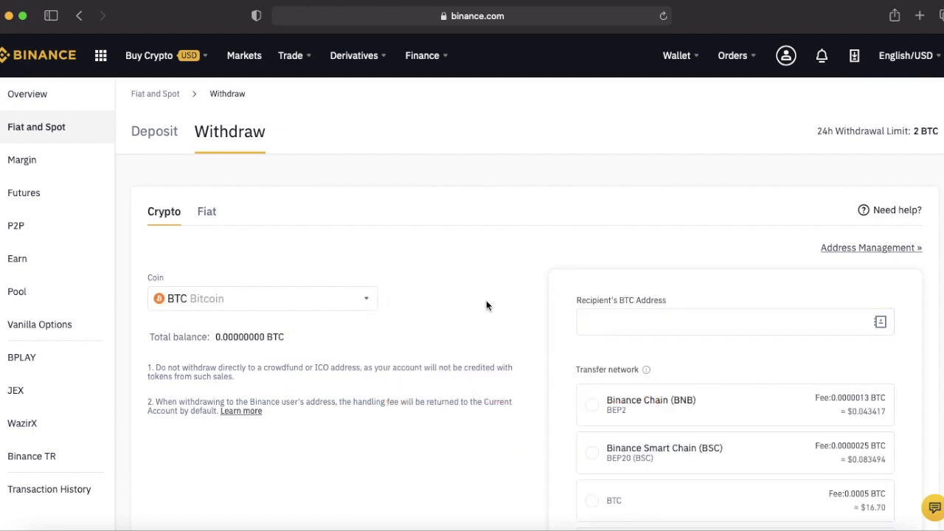
scroll(486, 305, down, 3)
click(713, 302)
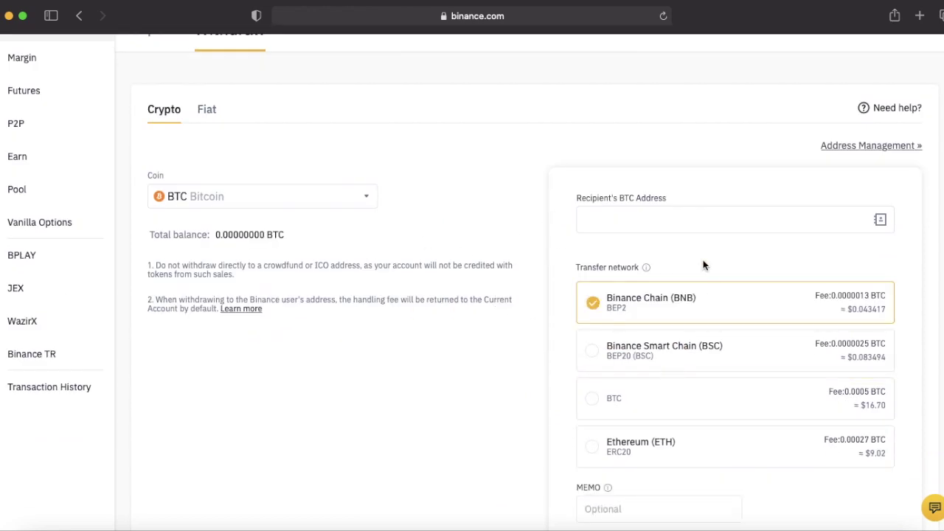
Fill in a test address, amount 1 and memo 'as' without submitting.
click(673, 222)
text(dsfkdfdsfd)
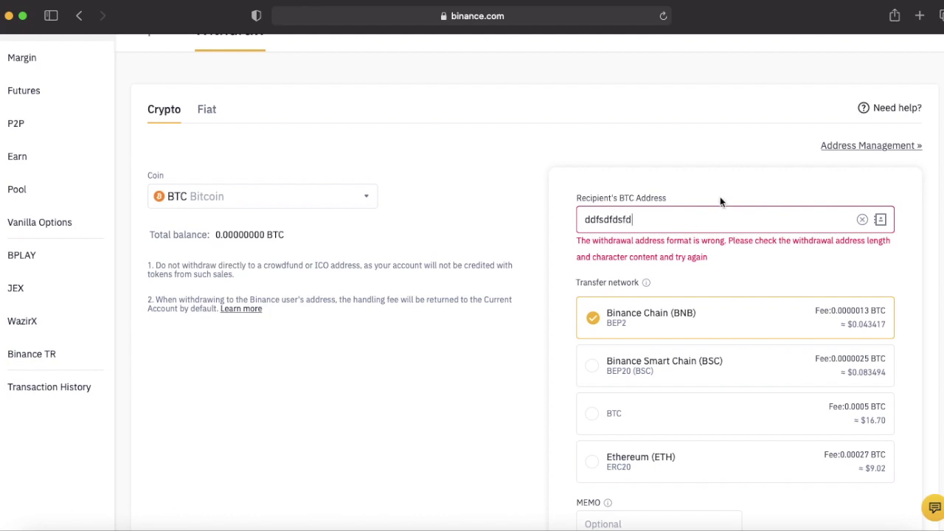
scroll(720, 200, down, 5)
click(786, 342)
text(1)
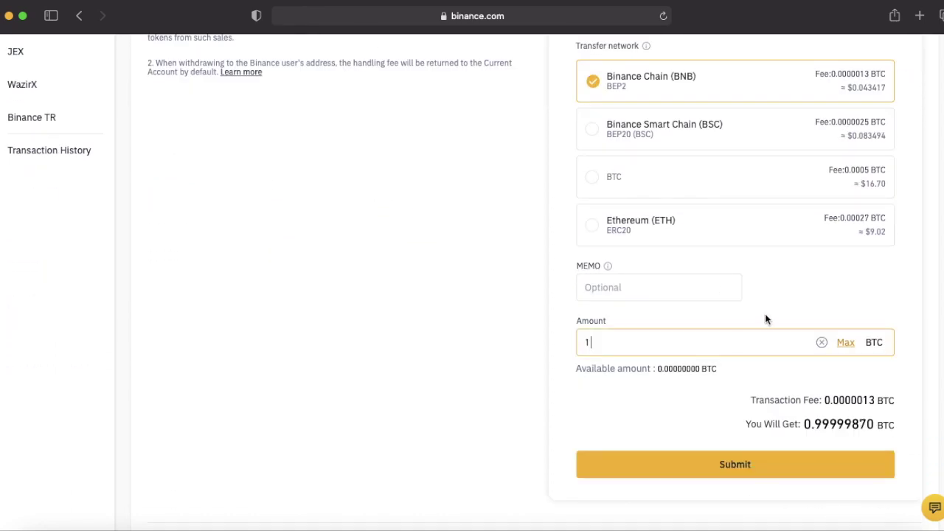
click(676, 284)
text(as)
click(522, 313)
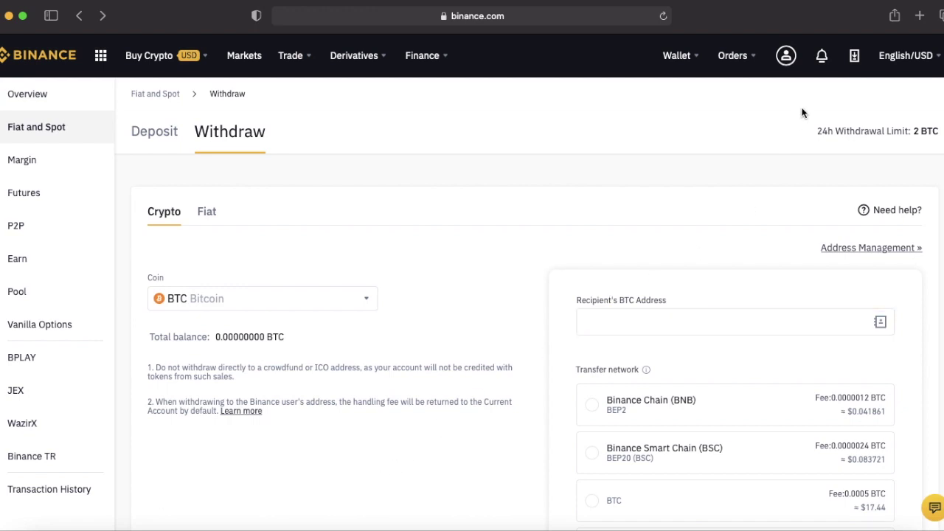
Open the fiat deposit page and choose EUR as the deposit currency.
mouse_move(699, 58)
click(706, 126)
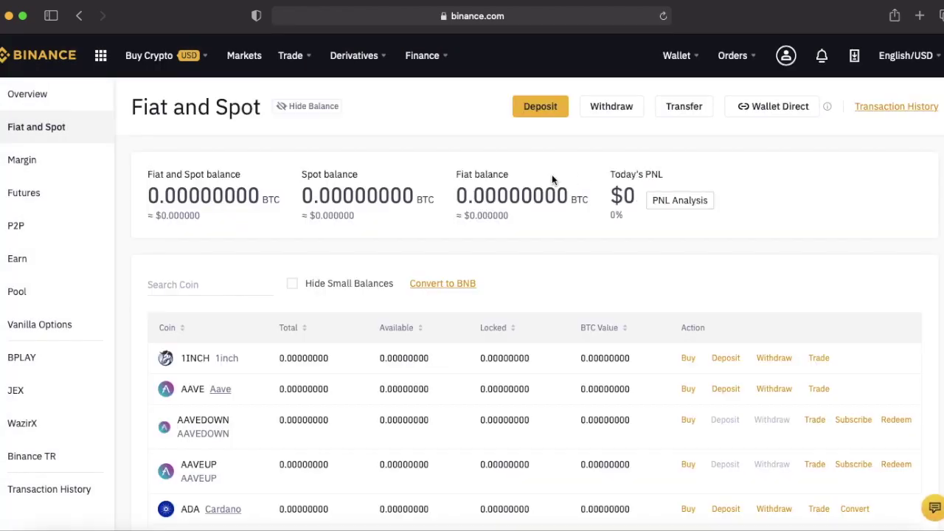
scroll(552, 175, down, 1)
click(540, 96)
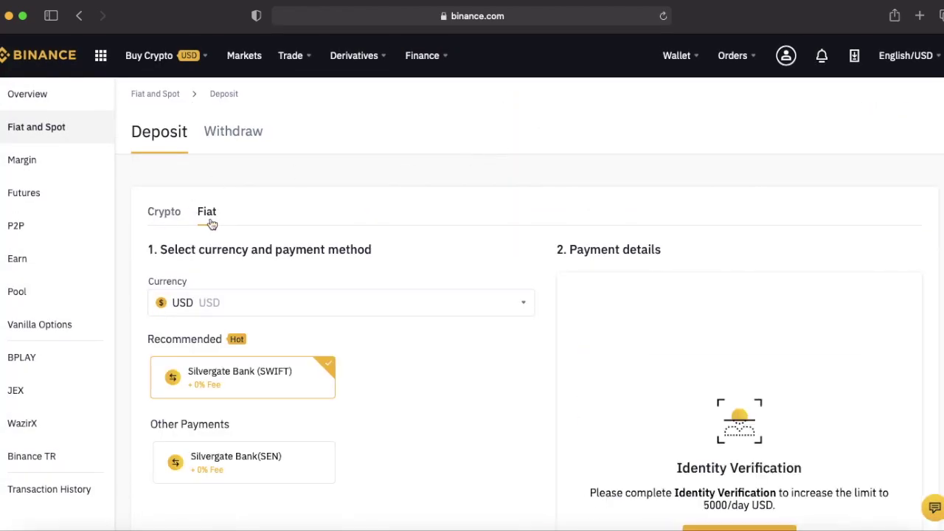
click(207, 214)
scroll(336, 232, down, 2)
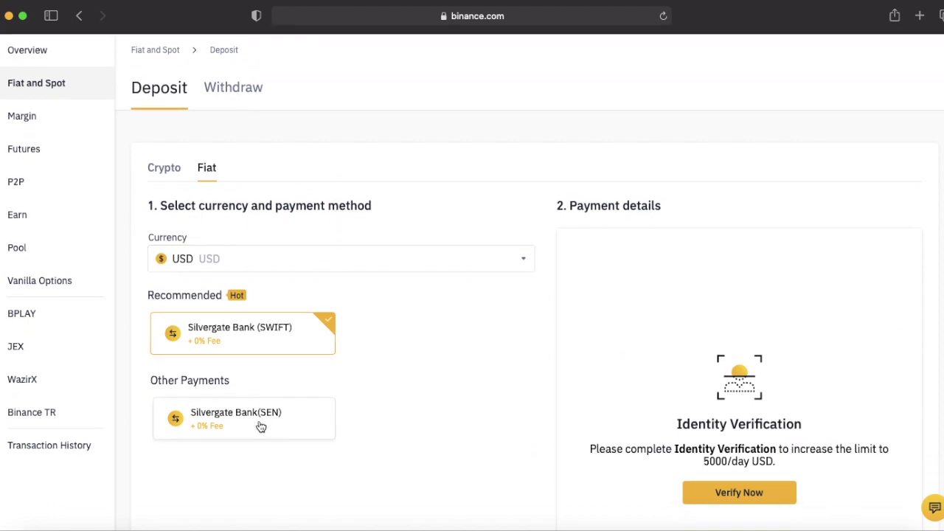
click(284, 259)
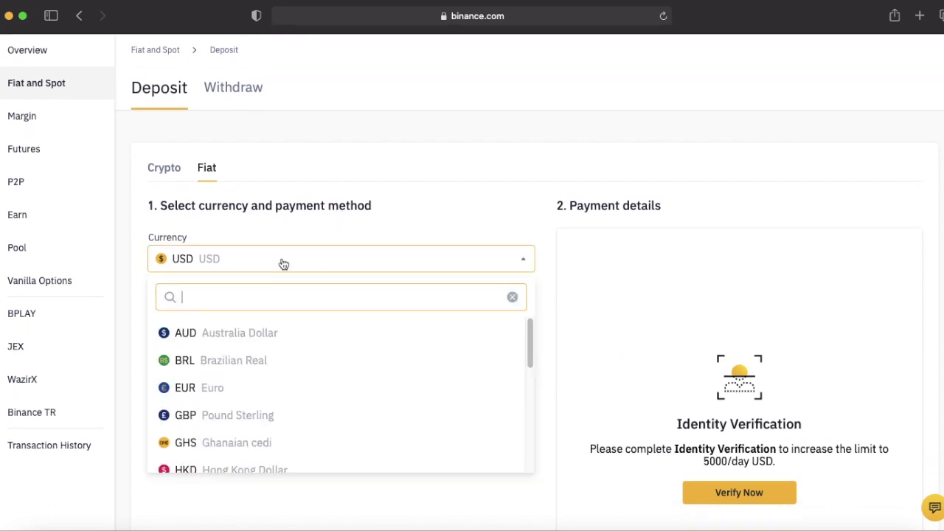
click(218, 386)
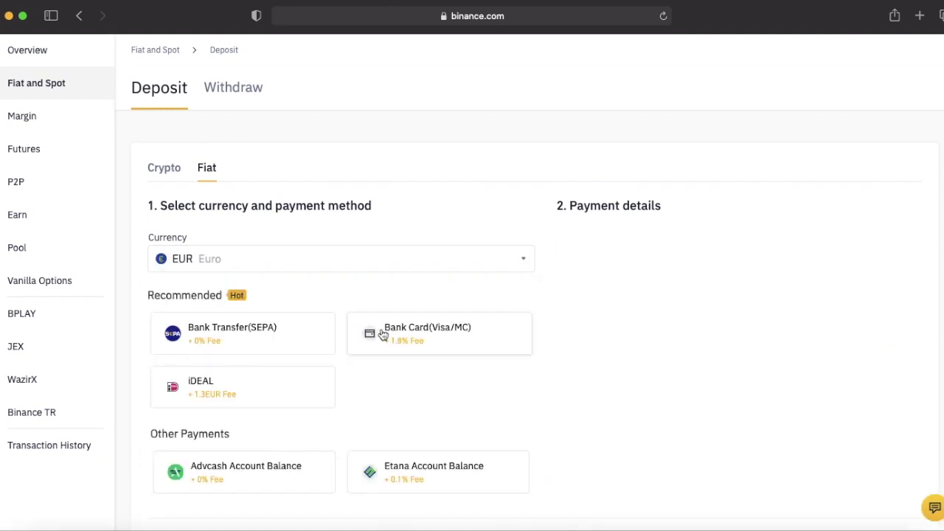
Try Bank Card and SEPA payment methods, then switch the deposit currency to GBP.
click(383, 334)
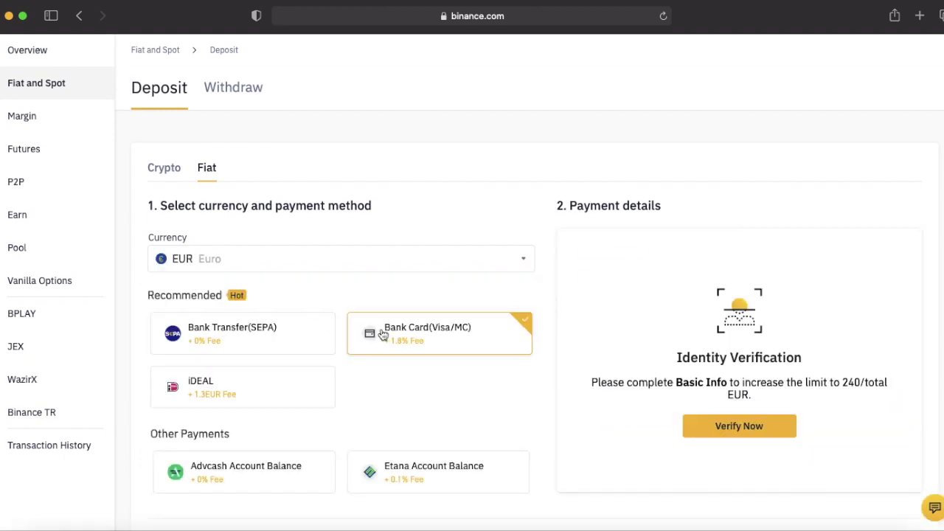
click(301, 322)
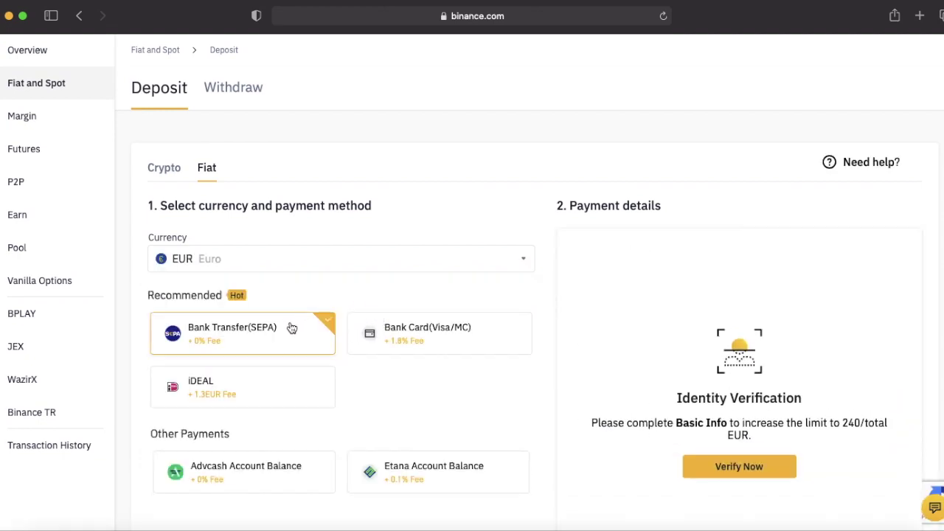
click(297, 260)
text(gb)
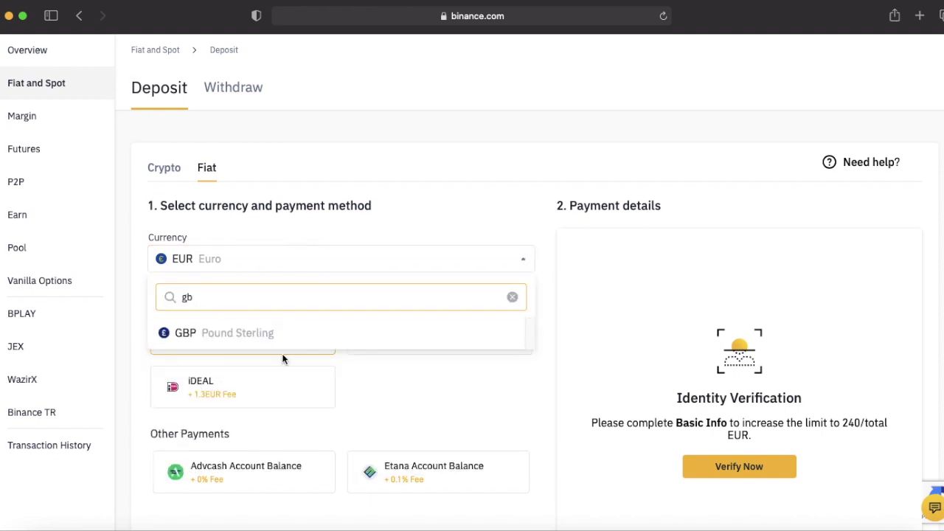
click(281, 336)
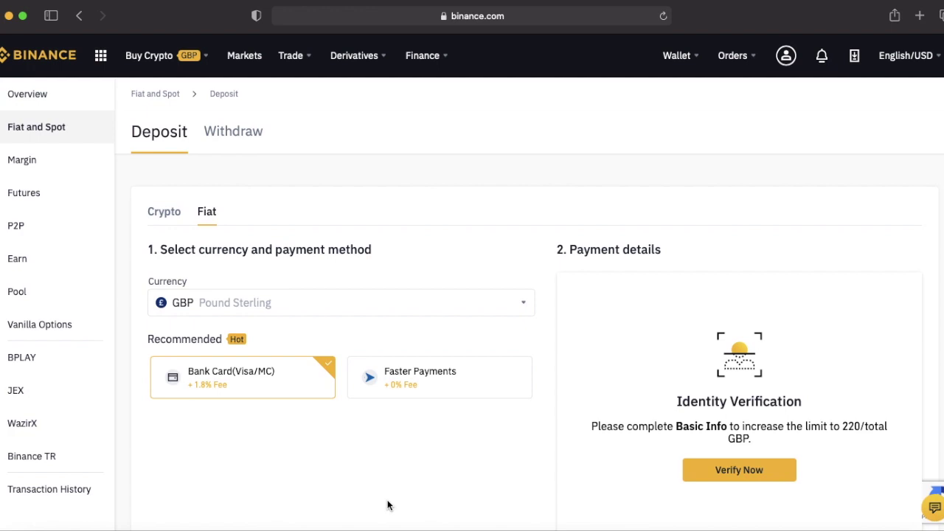
mouse_move(304, 53)
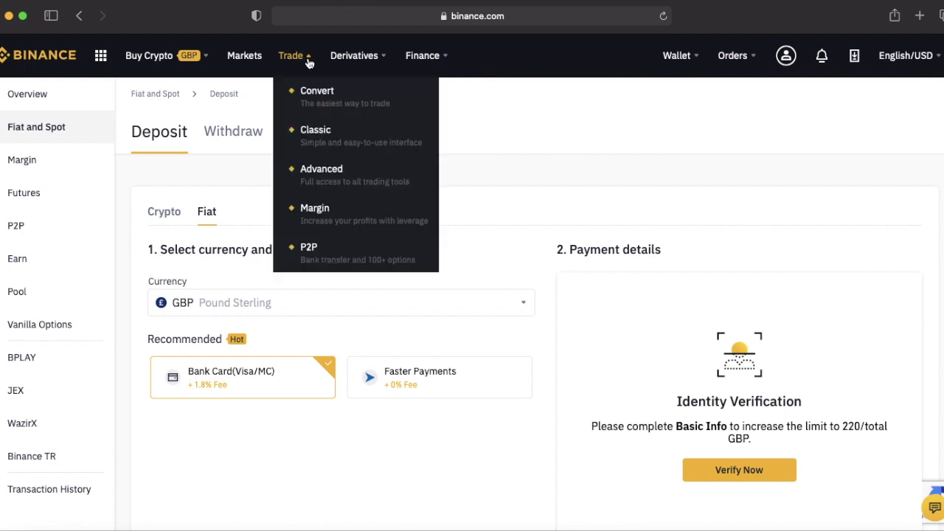
Open the Classic spot trading page from the Trade menu.
click(340, 141)
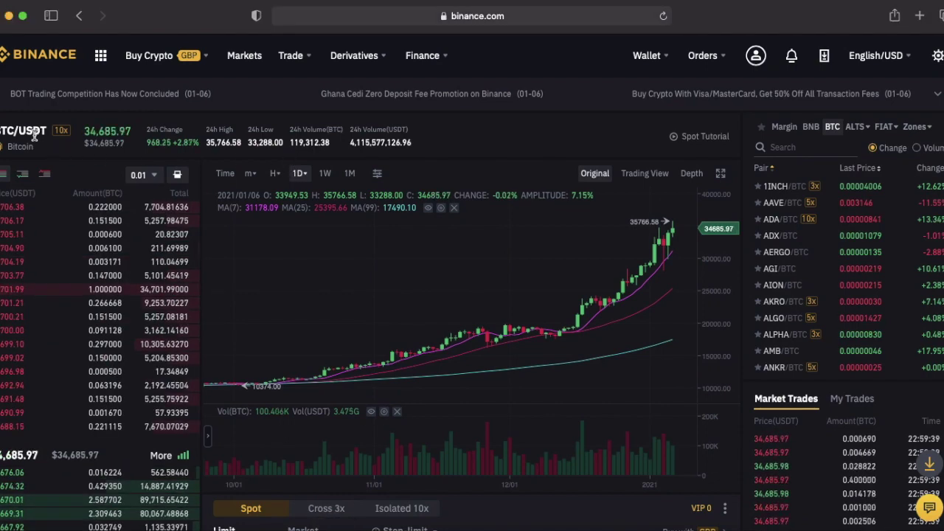
Zoom the BTC/USDT daily candlestick chart in toward the most recent weeks.
double_click(32, 133)
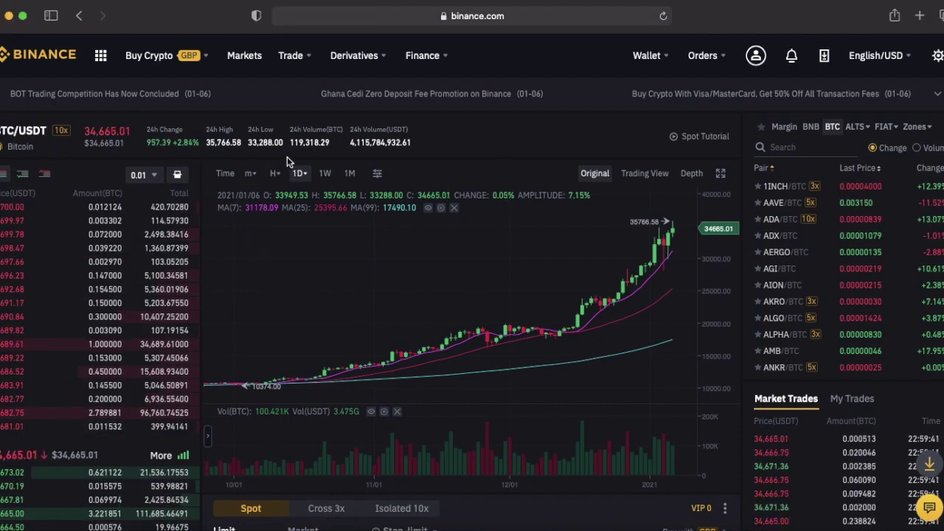
mouse_move(296, 177)
scroll(502, 309, up, 2)
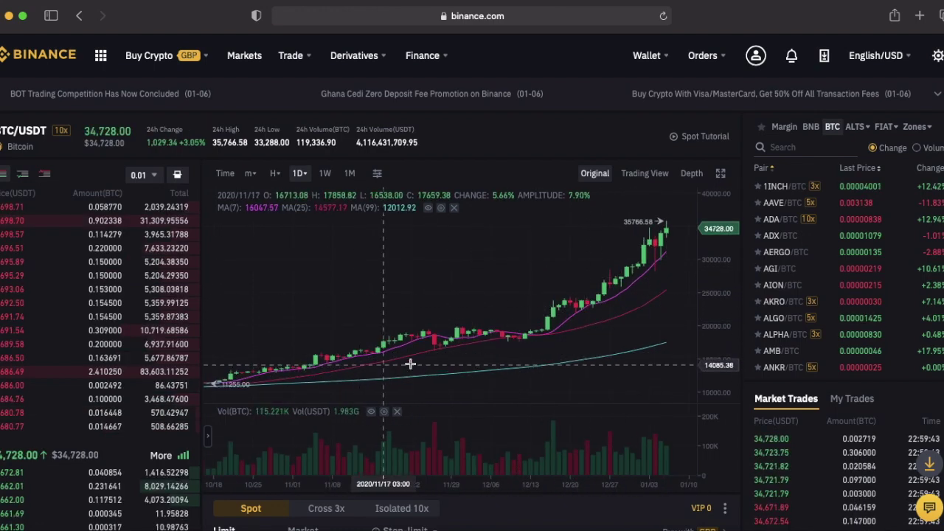
scroll(534, 332, up, 2)
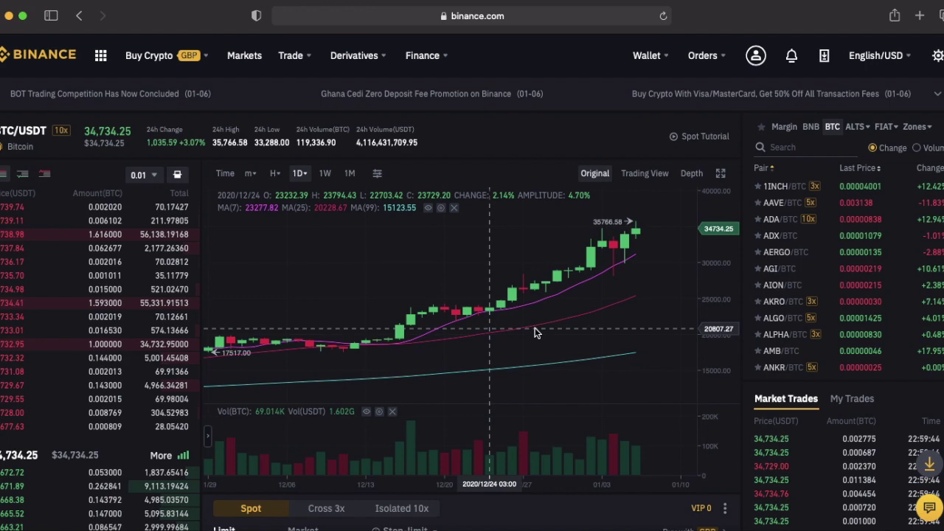
scroll(357, 334, up, 2)
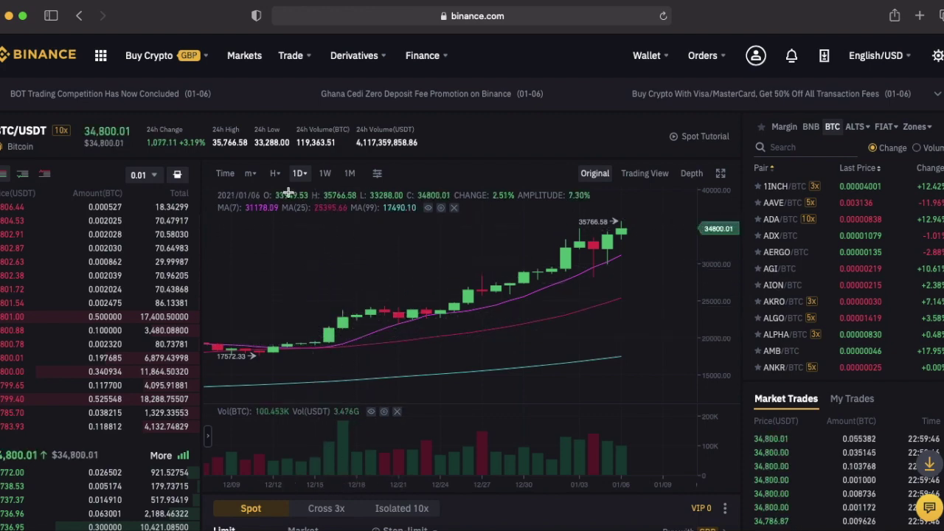
click(274, 173)
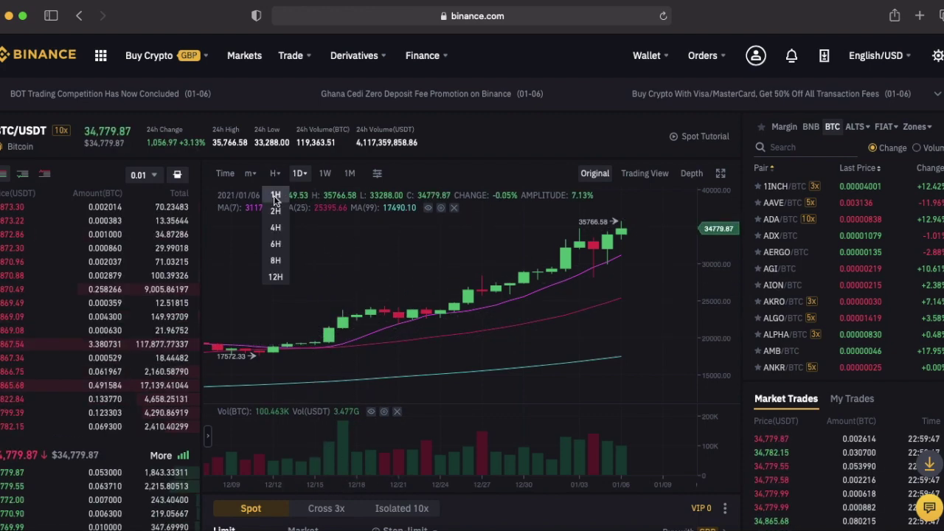
Show BTC/USDT as 4-hour candles in the TradingView chart.
click(275, 196)
scroll(418, 278, left, 5)
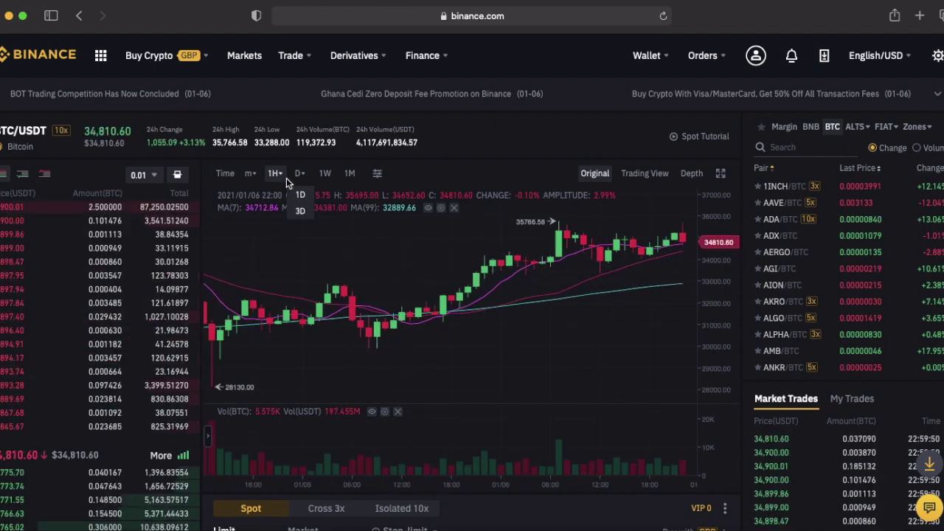
mouse_move(277, 174)
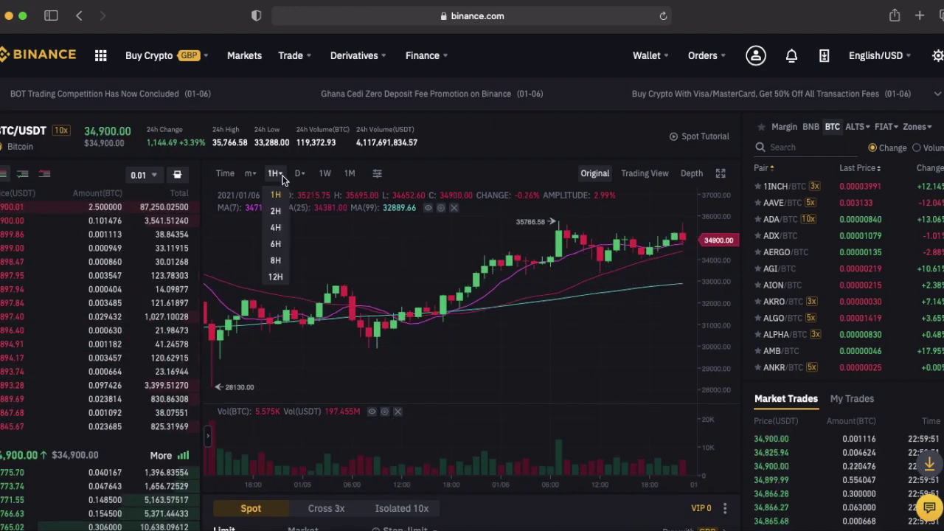
click(276, 228)
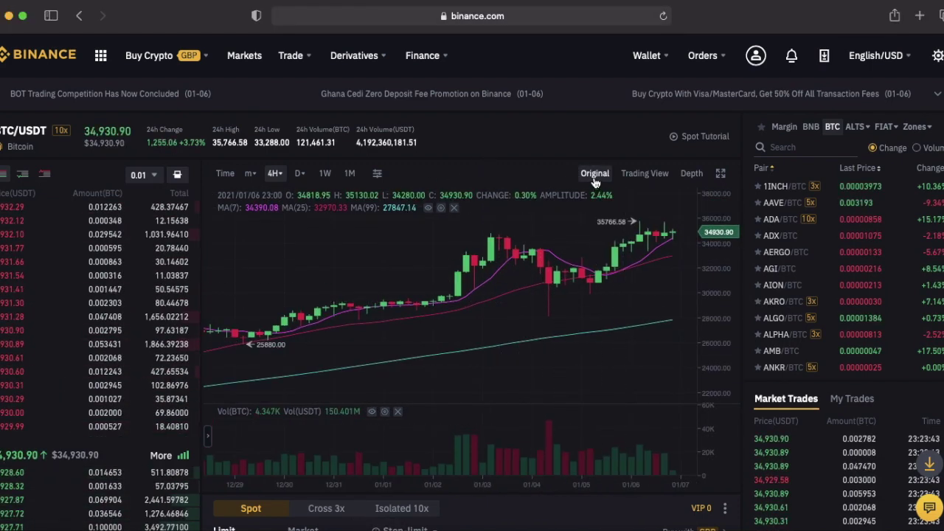
click(641, 175)
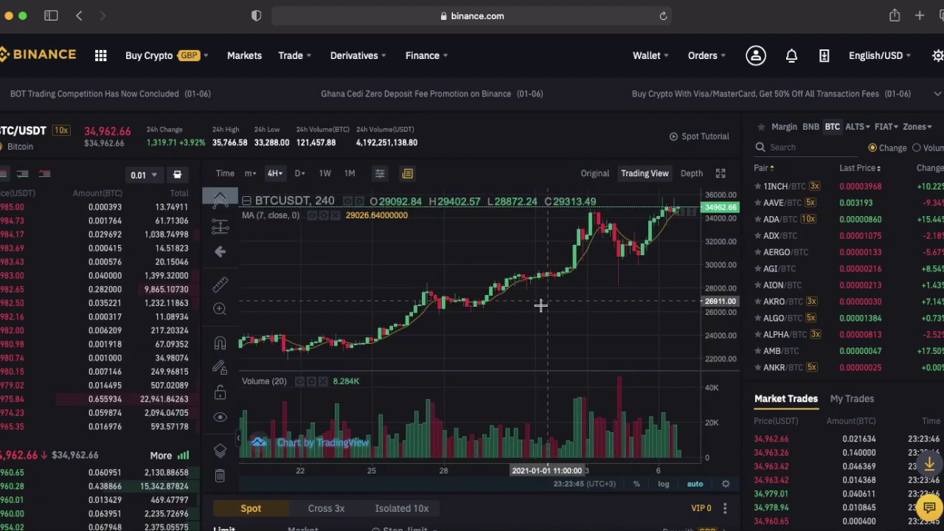
drag(544, 305, 557, 310)
Add the Ichimoku Cloud indicator and draw a trend line along the late-December lows.
click(380, 174)
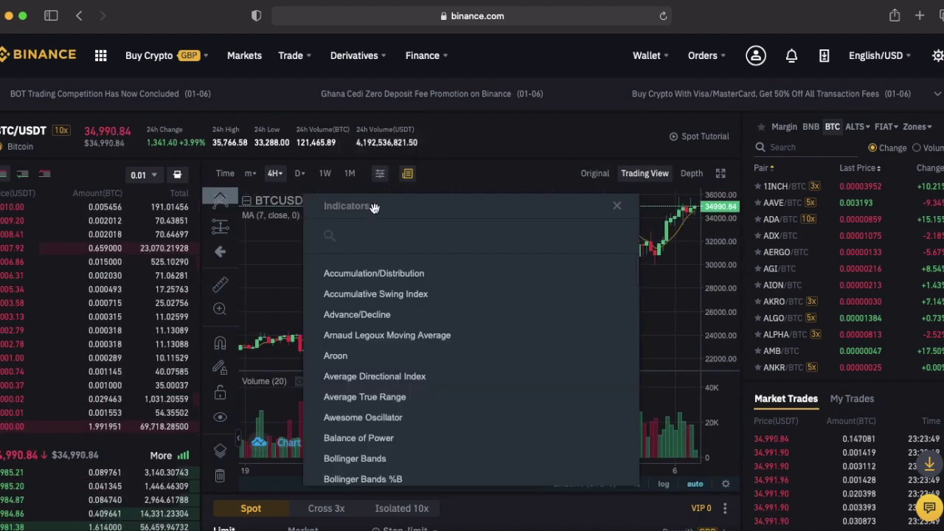
text(ichi)
click(590, 274)
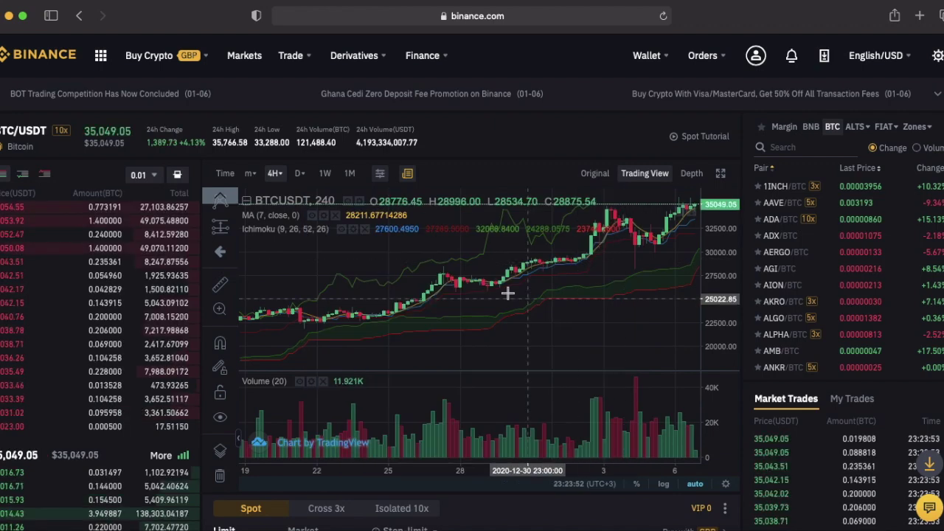
mouse_move(376, 346)
mouse_down()
mouse_move(536, 317)
mouse_move(681, 249)
mouse_up()
click(657, 304)
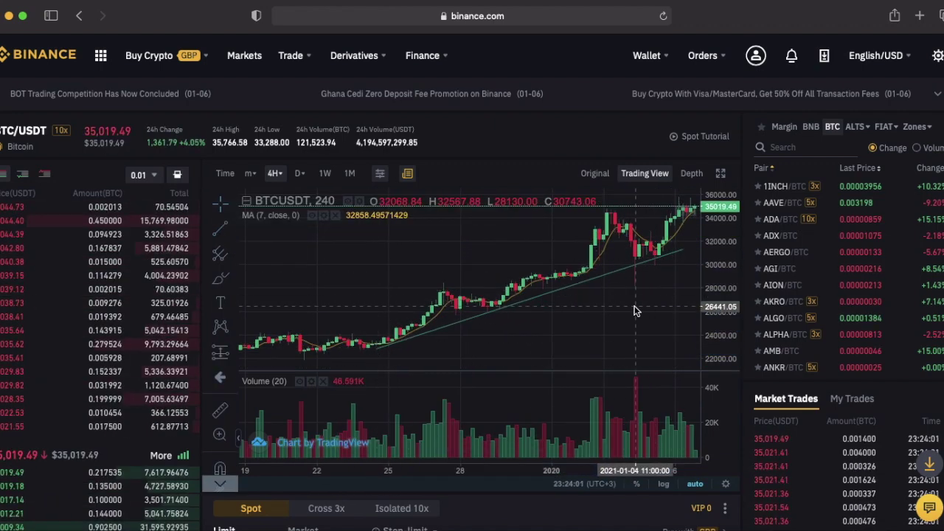
mouse_move(103, 262)
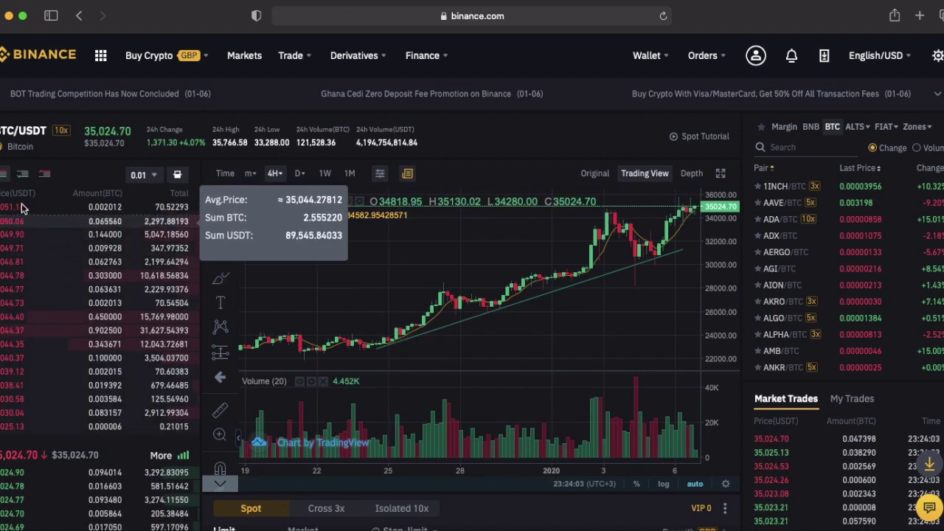
Search the pairs for 'eth' and switch the chart to ETH/USDT.
scroll(26, 356, down, 3)
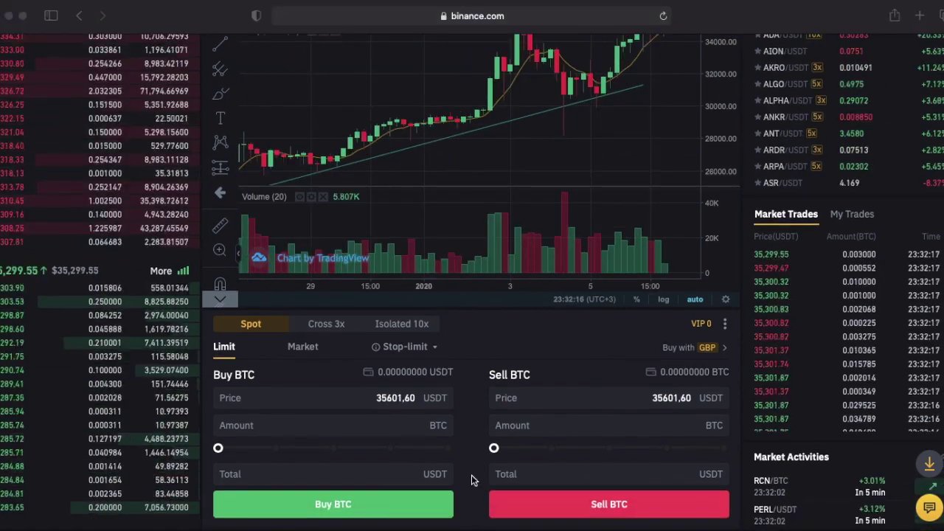
scroll(471, 475, up, 5)
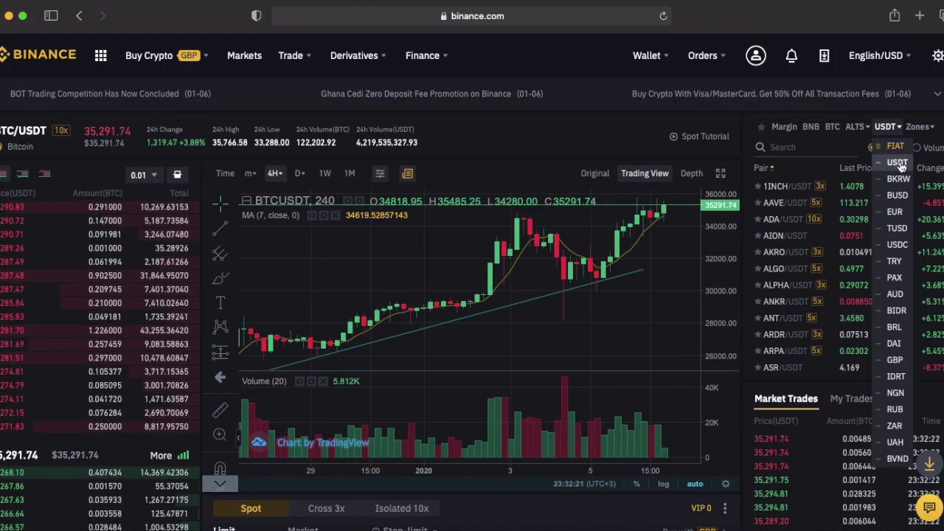
click(796, 147)
text(eth)
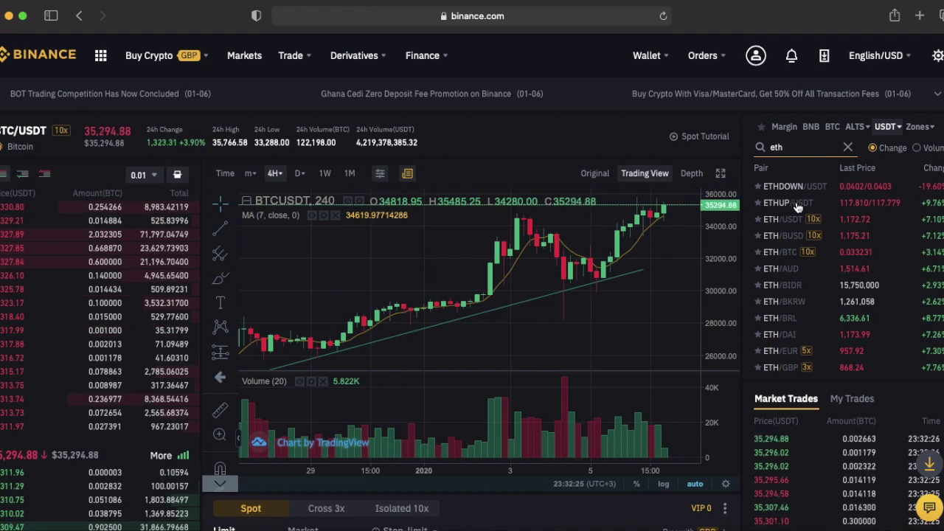
click(789, 221)
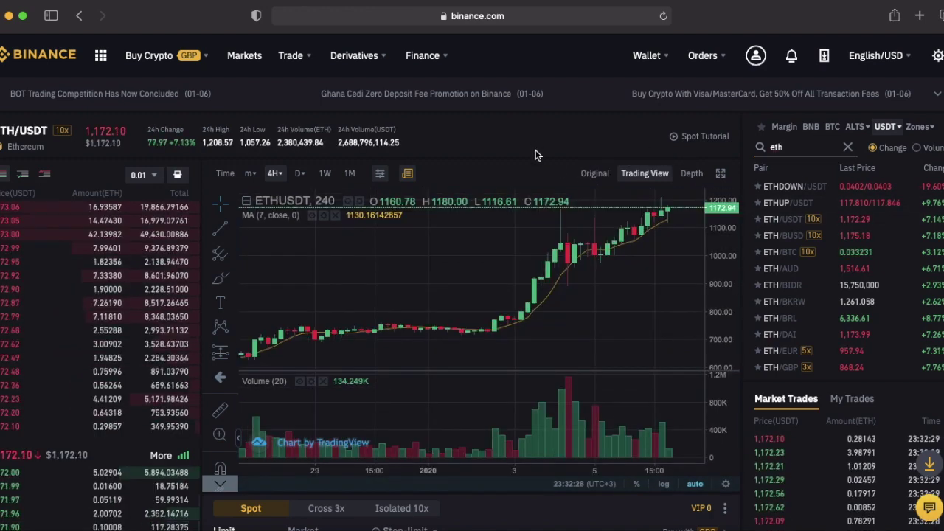
scroll(693, 155, down, 1)
Search the BTC-quoted pairs for 'xrp' and view the XRP/BTC chart.
click(832, 118)
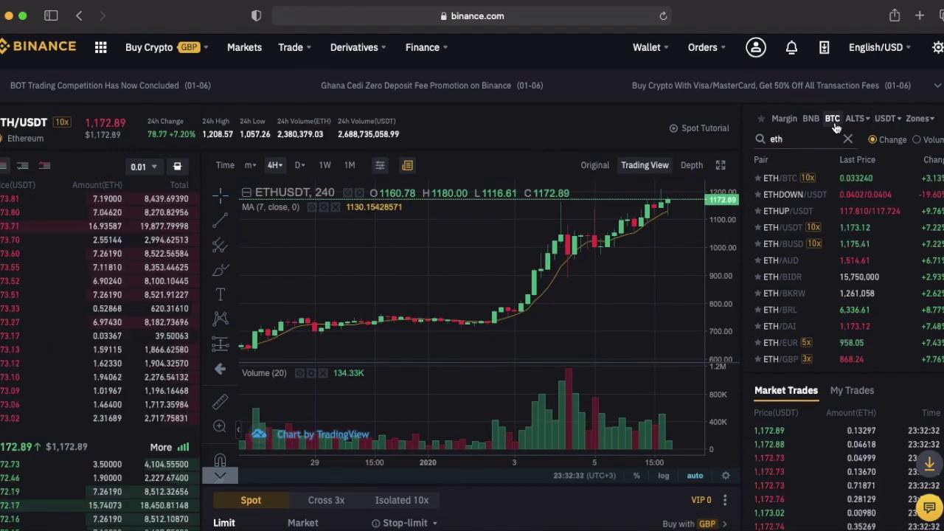
click(846, 139)
text(xrp)
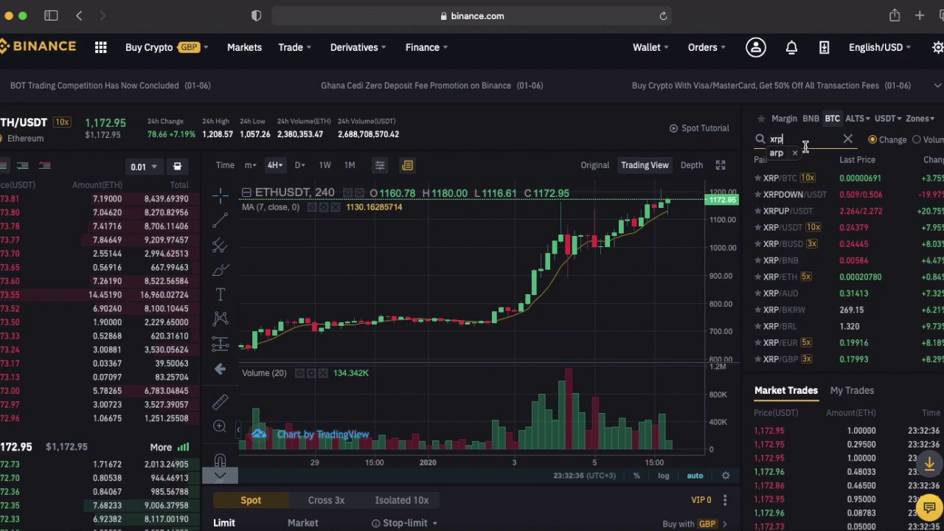
click(806, 177)
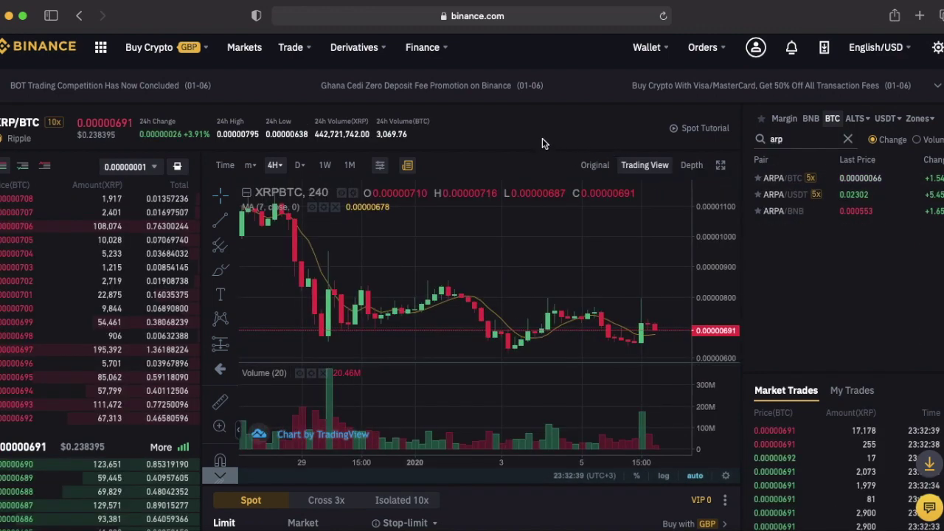
scroll(570, 167, down, 1)
scroll(590, 268, up, 3)
scroll(590, 270, down, 4)
scroll(590, 270, up, 3)
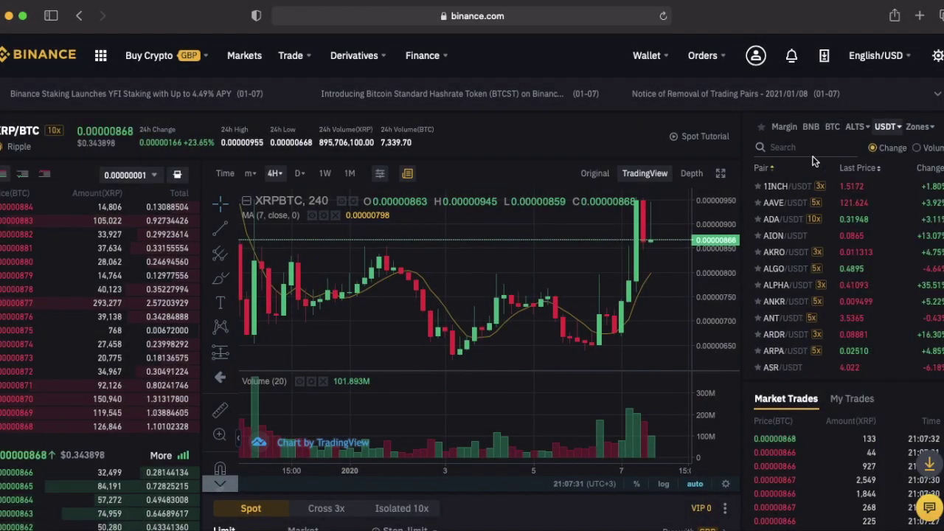
Search 'btc' and switch back to the BTC/USDT pair.
text(btc)
click(782, 186)
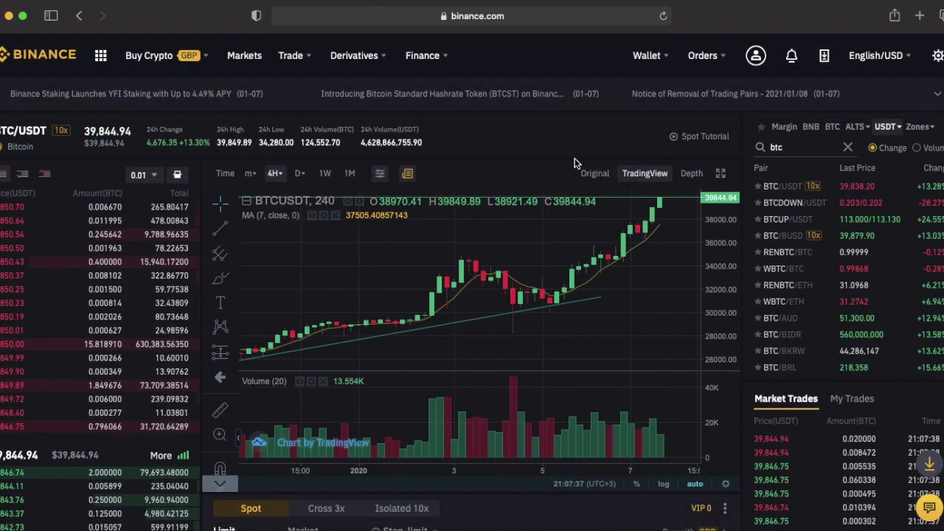
scroll(747, 330, down, 5)
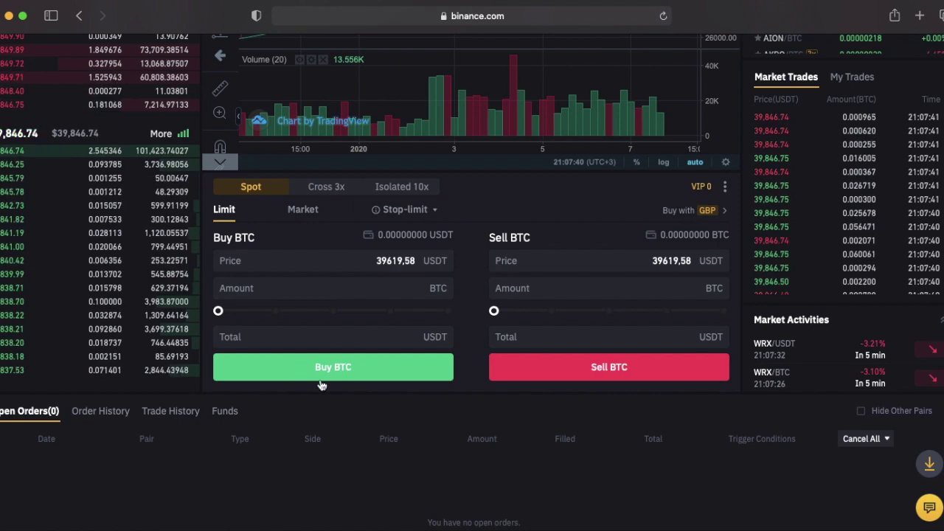
scroll(484, 259, up, 1)
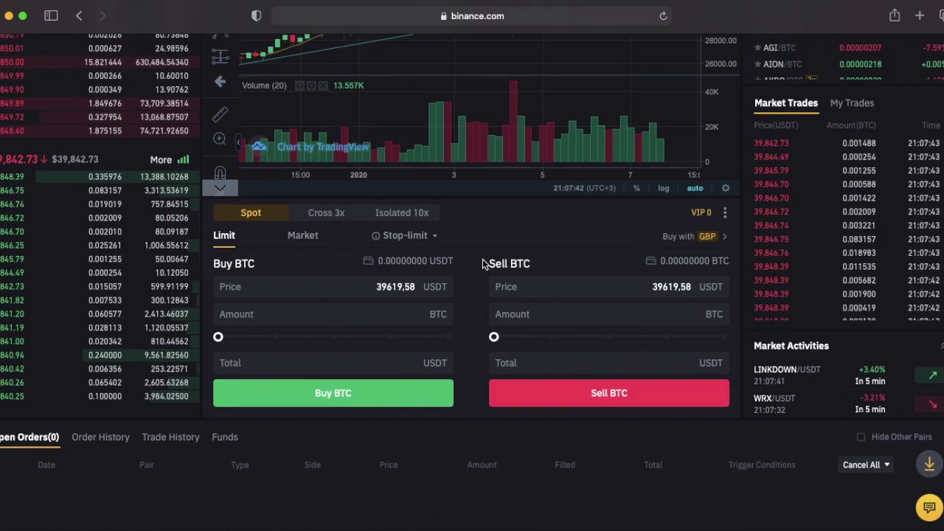
click(332, 214)
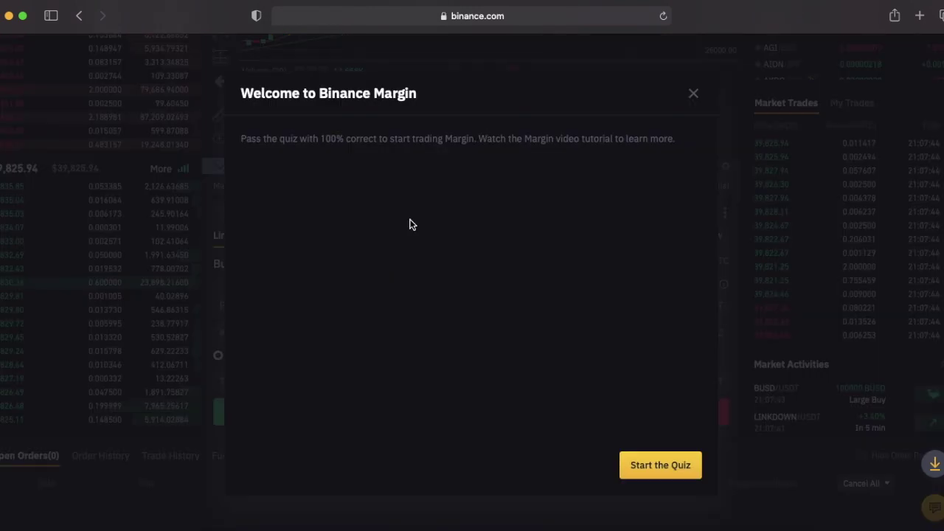
click(693, 95)
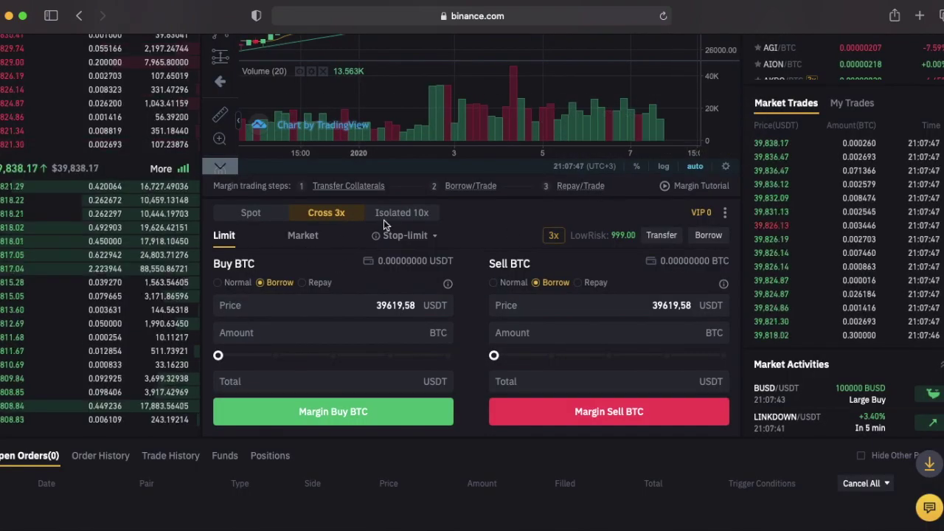
click(310, 215)
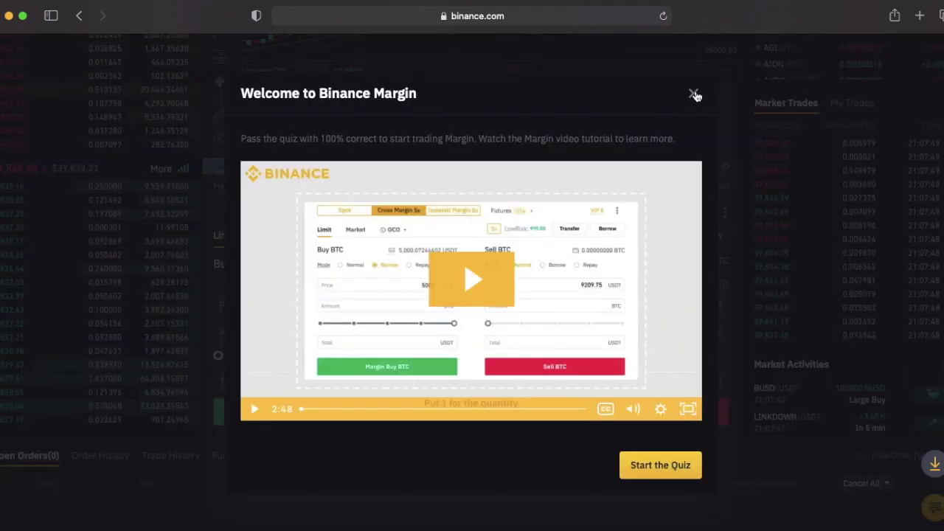
click(693, 93)
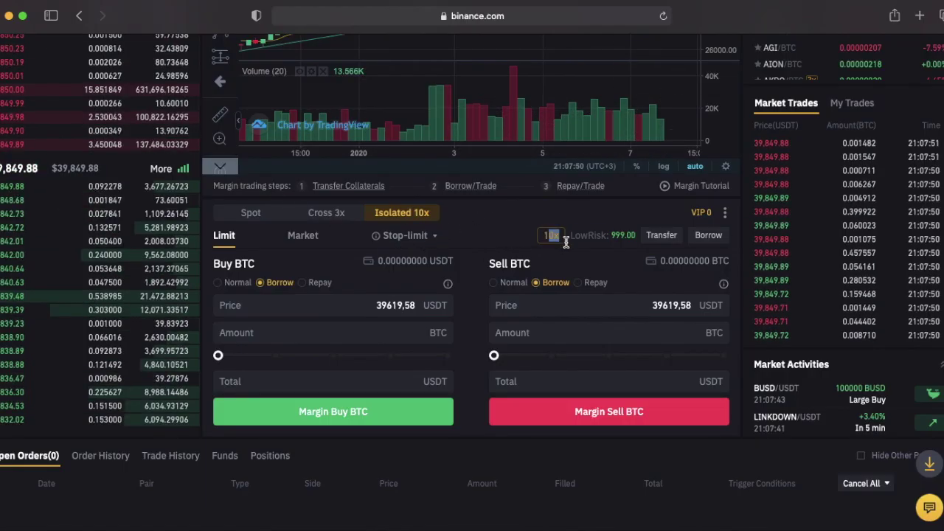
click(251, 212)
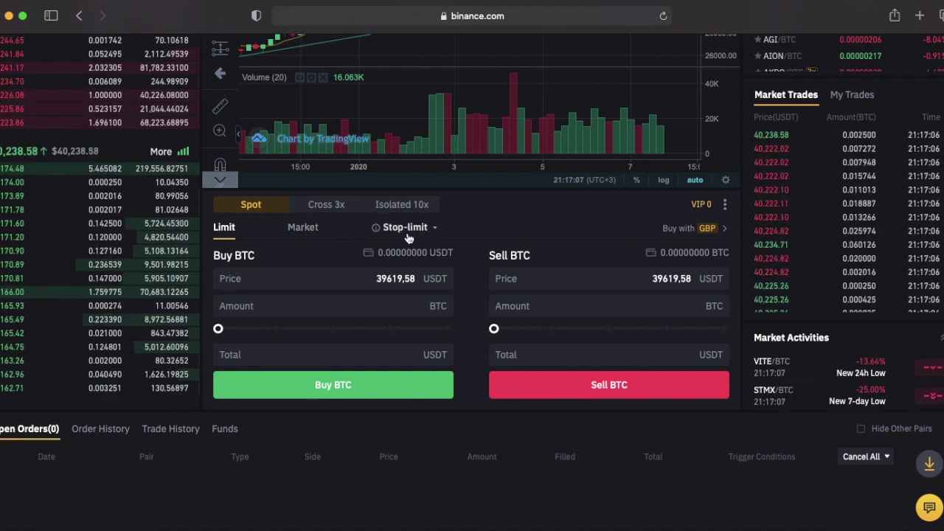
Switch to a Market order and enter a buy amount of 1 BTC.
click(300, 230)
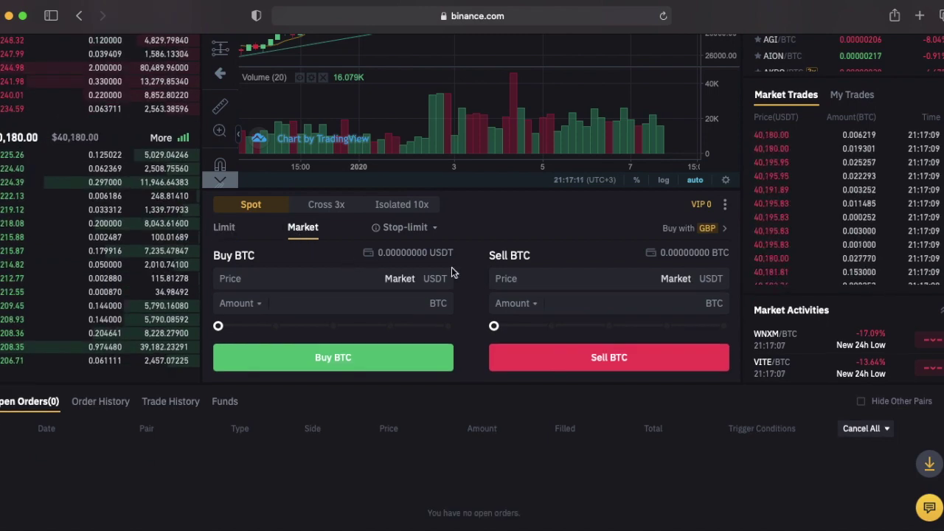
scroll(480, 268, up, 1)
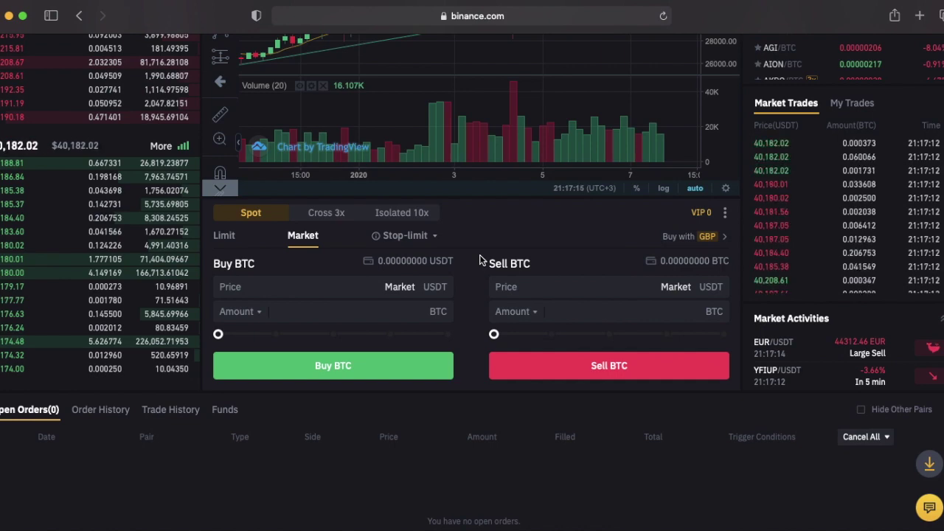
click(402, 310)
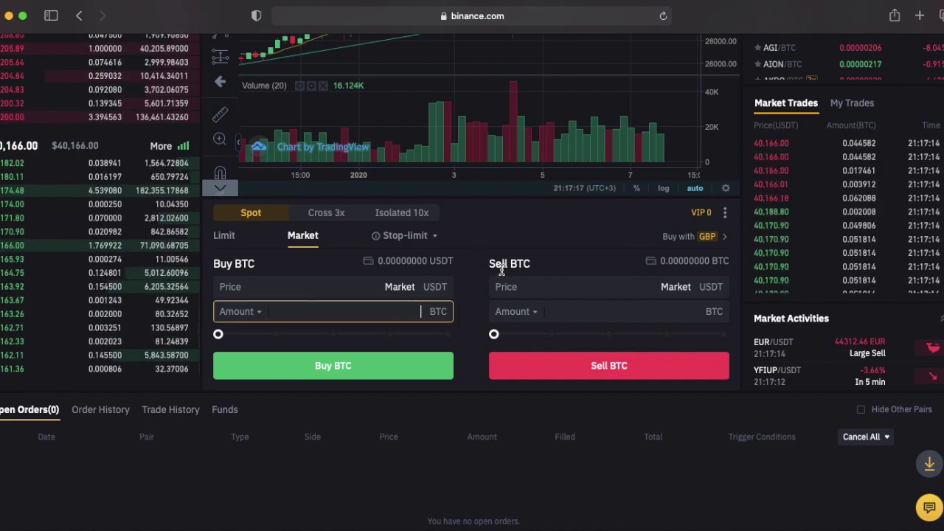
text(0.1)
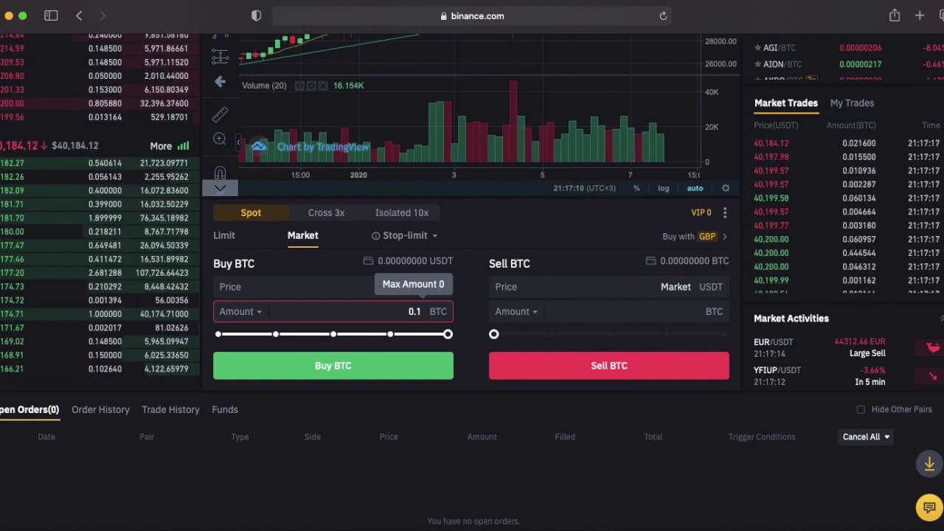
key(BackSpace)
key(BackSpace)
key(BackSpace)
text(0,1)
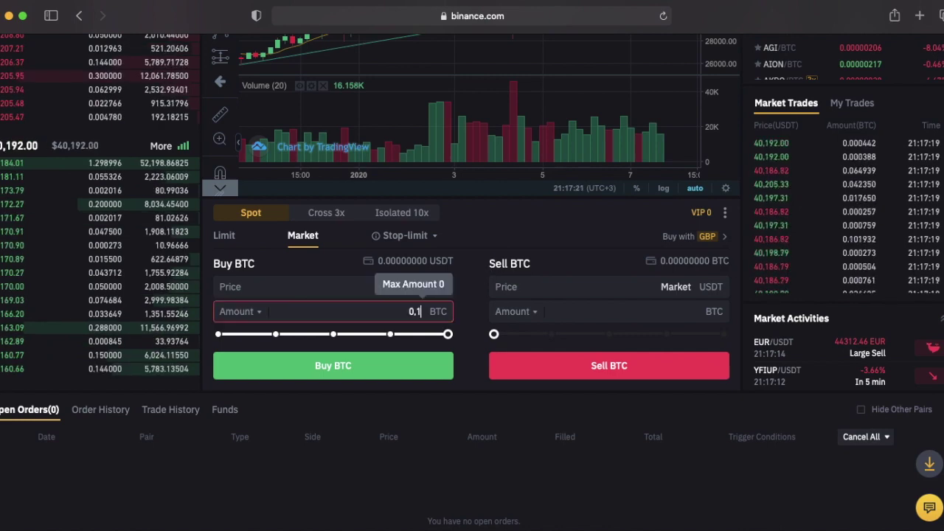
key(BackSpace)
key(BackSpace)
key(BackSpace)
text(1)
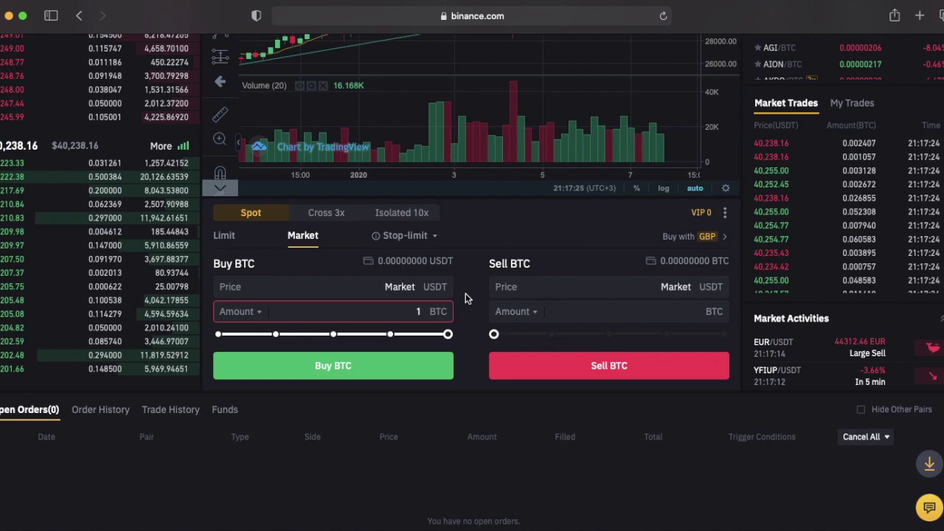
Drag the amount slider back to reset the buy amount to 0 BTC.
scroll(477, 302, up, 1)
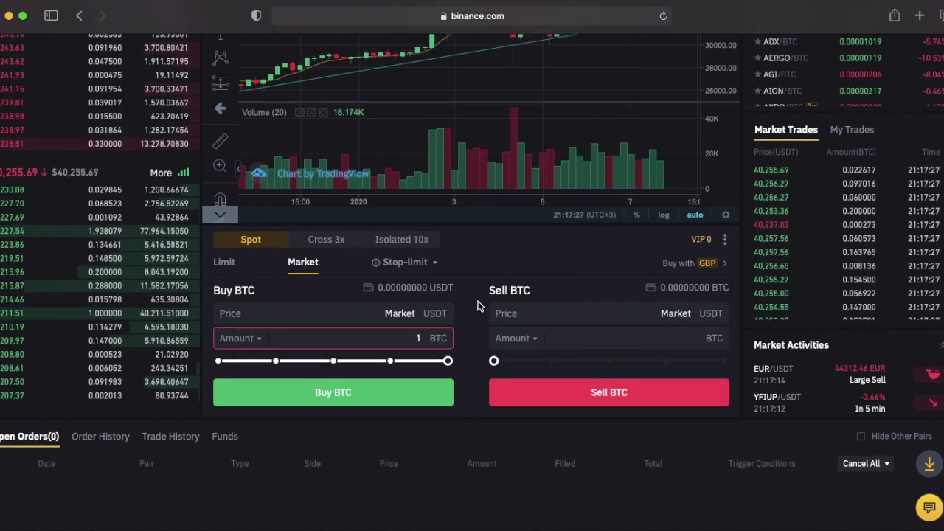
scroll(477, 305, up, 3)
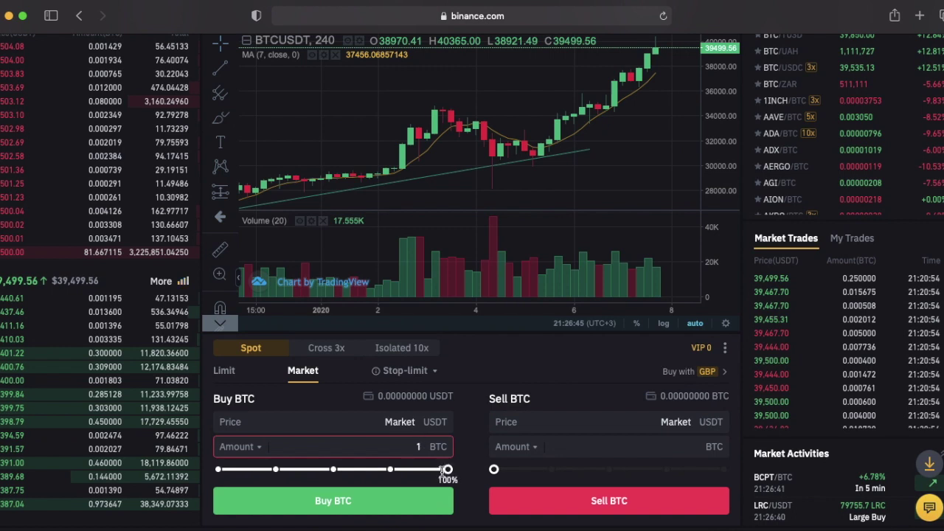
drag(447, 470, 220, 470)
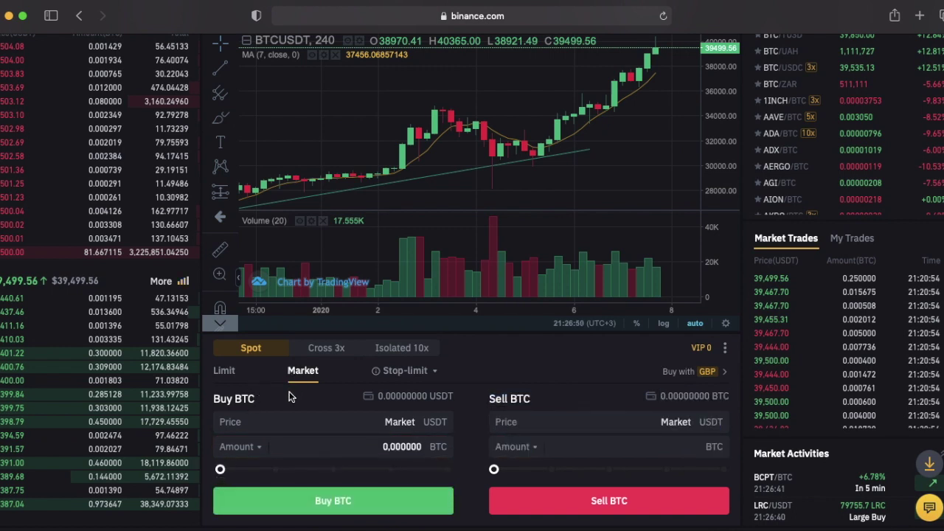
scroll(378, 407, up, 1)
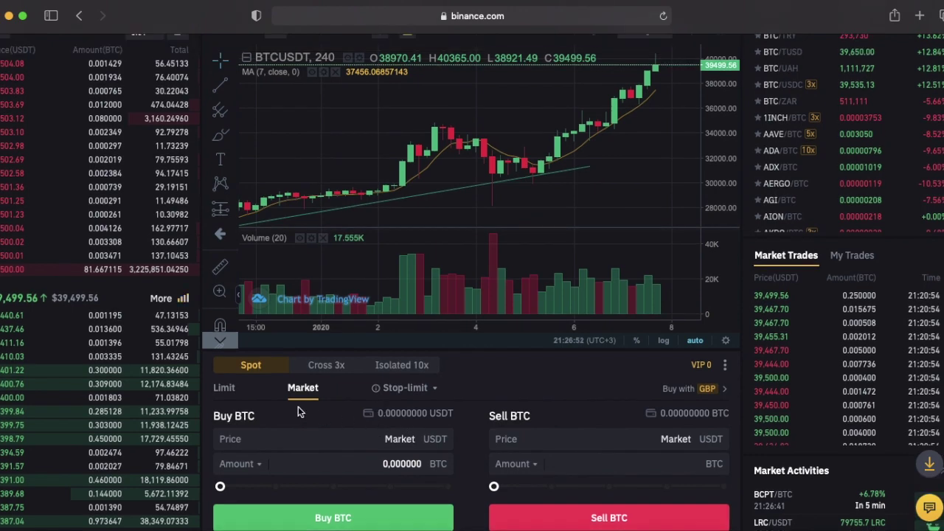
Switch the order type back to Limit.
click(231, 393)
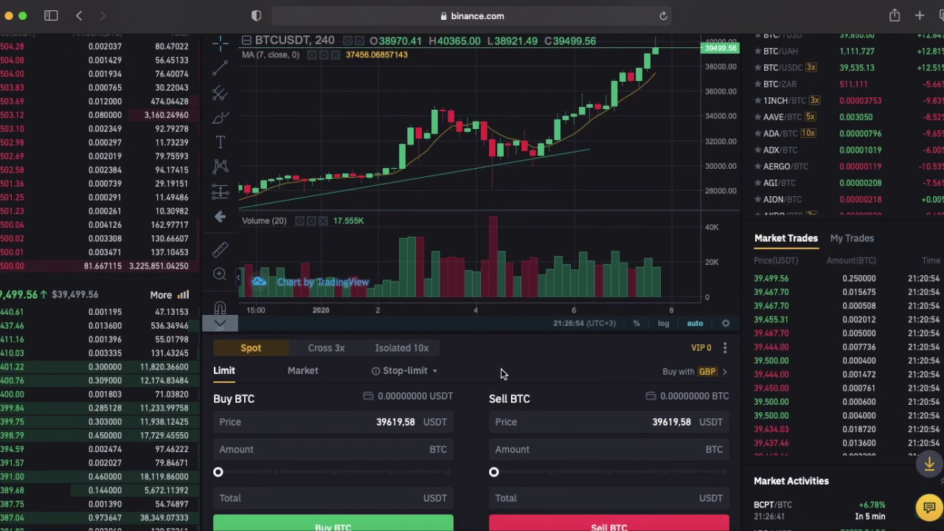
scroll(572, 420, up, 5)
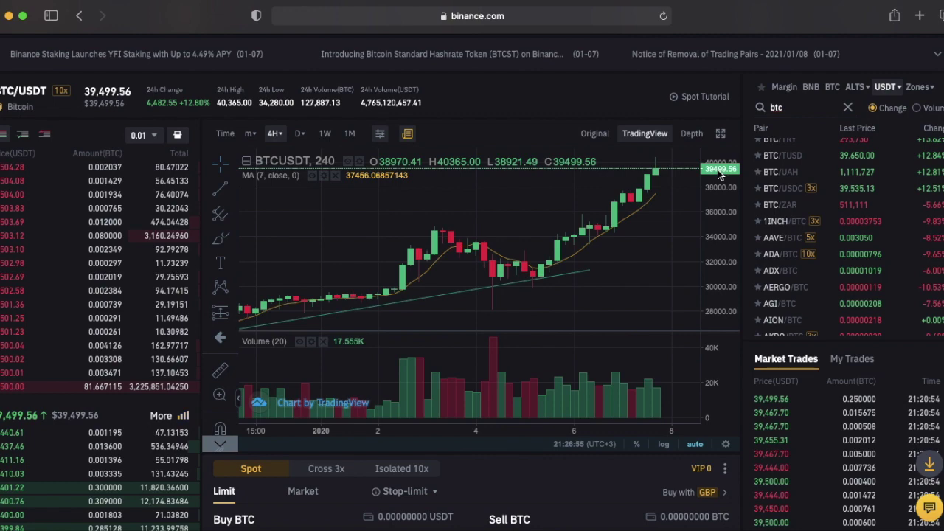
mouse_move(59, 385)
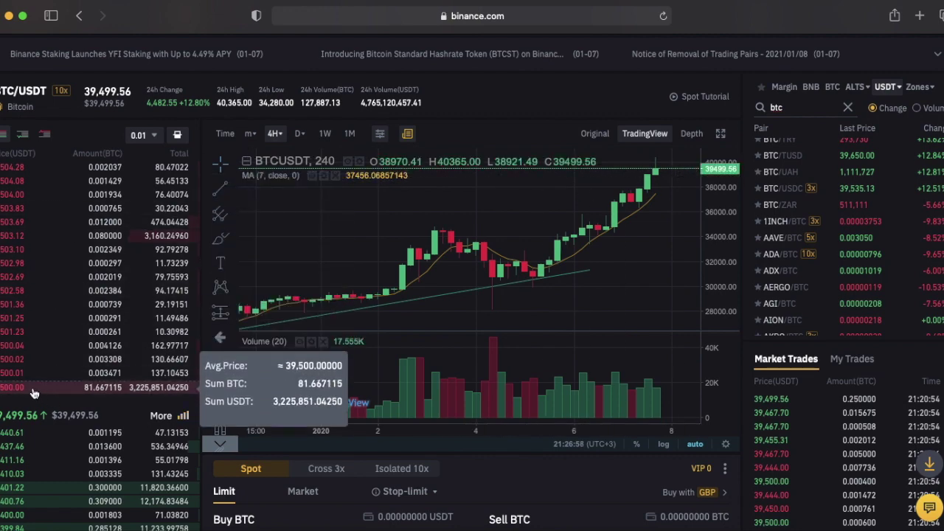
scroll(560, 464, down, 2)
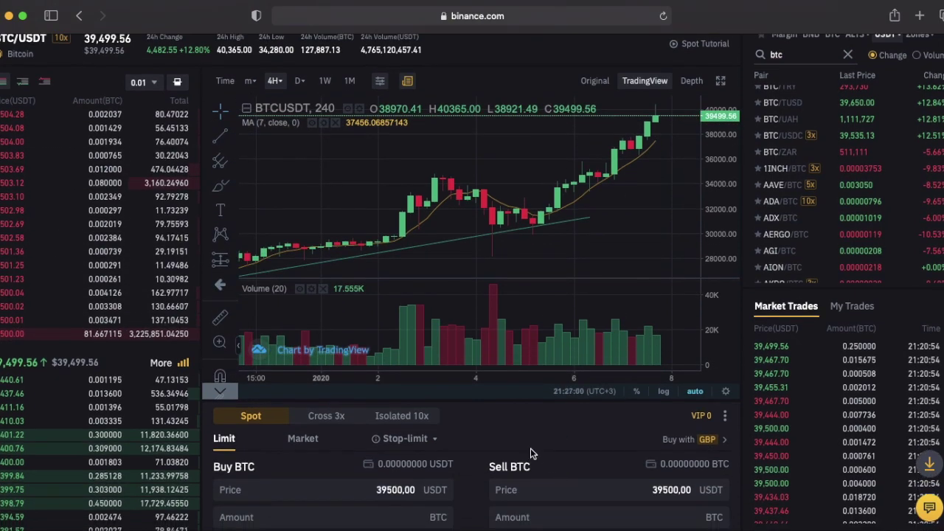
scroll(531, 448, down, 5)
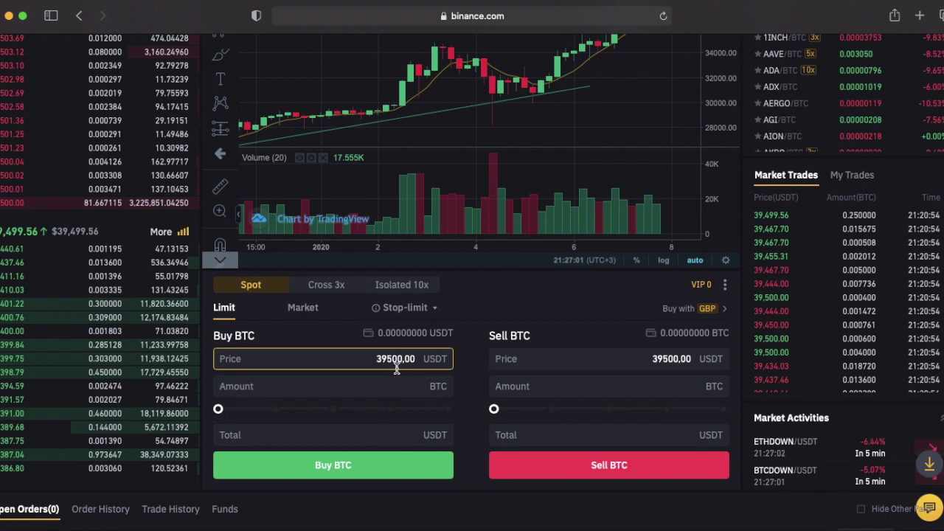
Set the buy price to 38000 USDT and the amount to 0,25 BTC.
double_click(398, 362)
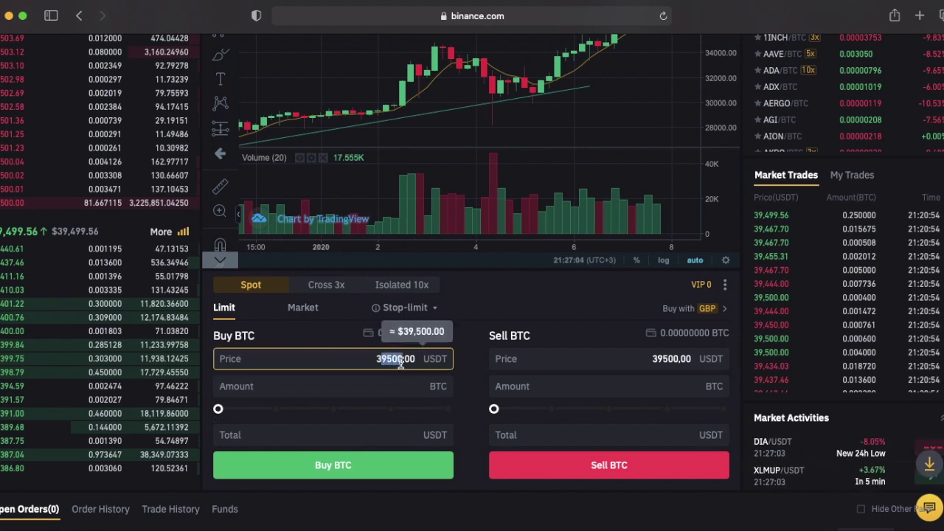
text(380)
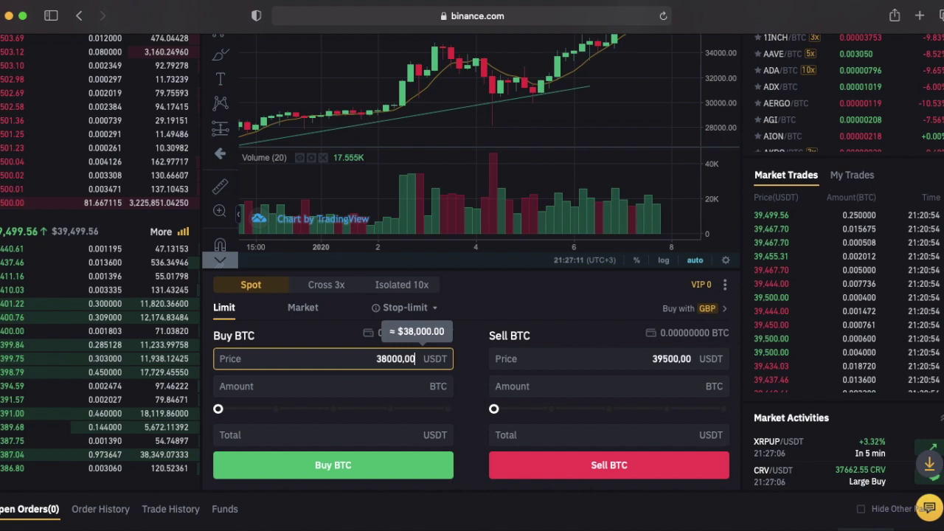
click(519, 282)
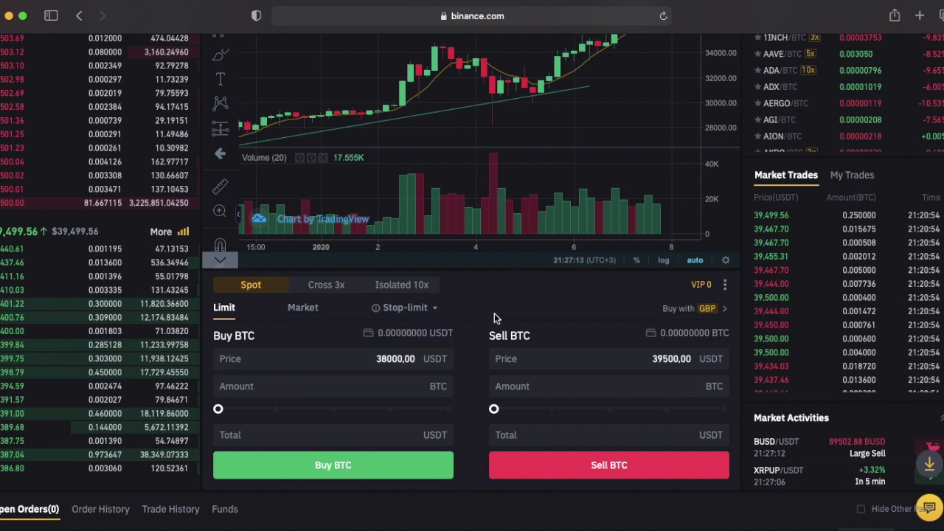
click(422, 387)
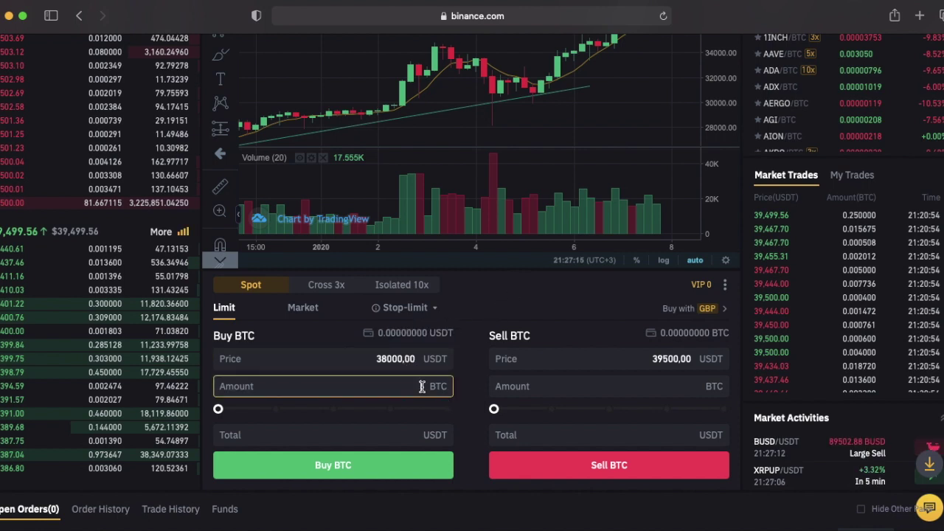
text(0)
text(,25)
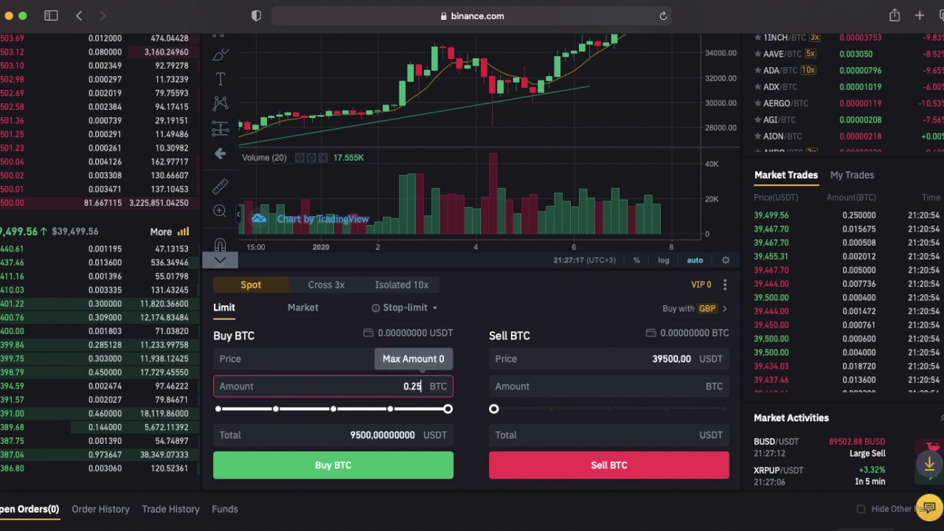
click(478, 317)
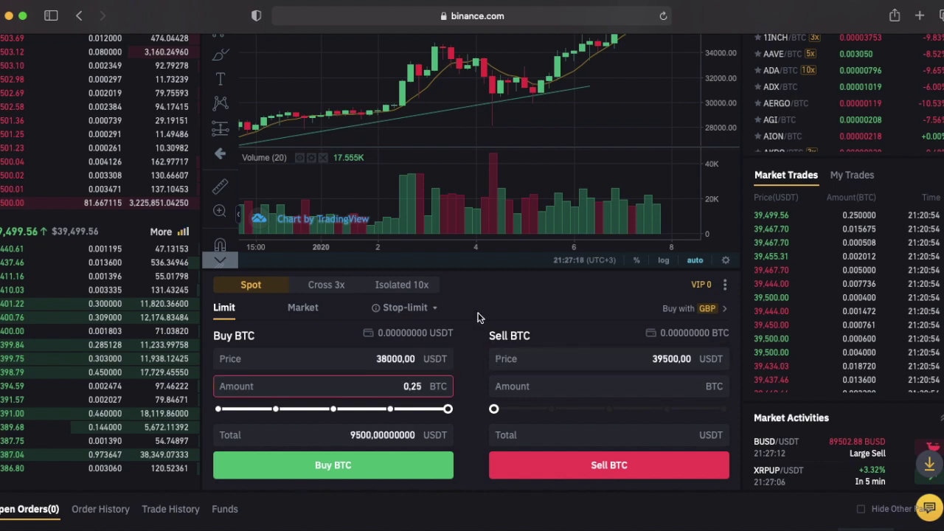
click(472, 428)
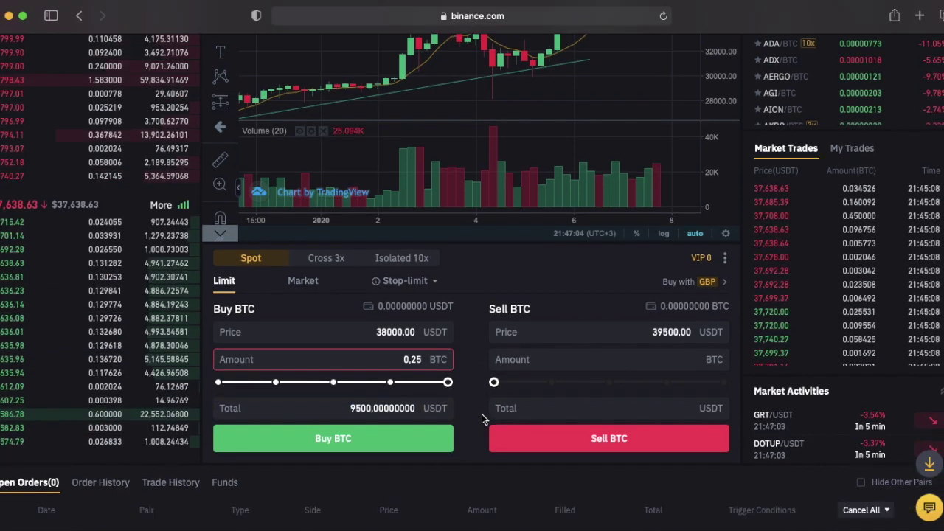
Switch the order form to OCO and try the amount fields and Sell BTC button.
click(397, 282)
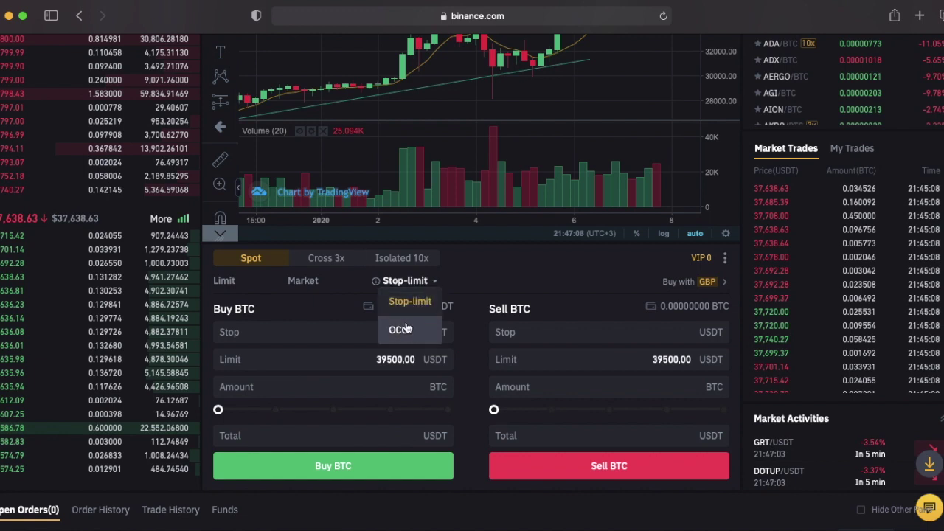
click(405, 328)
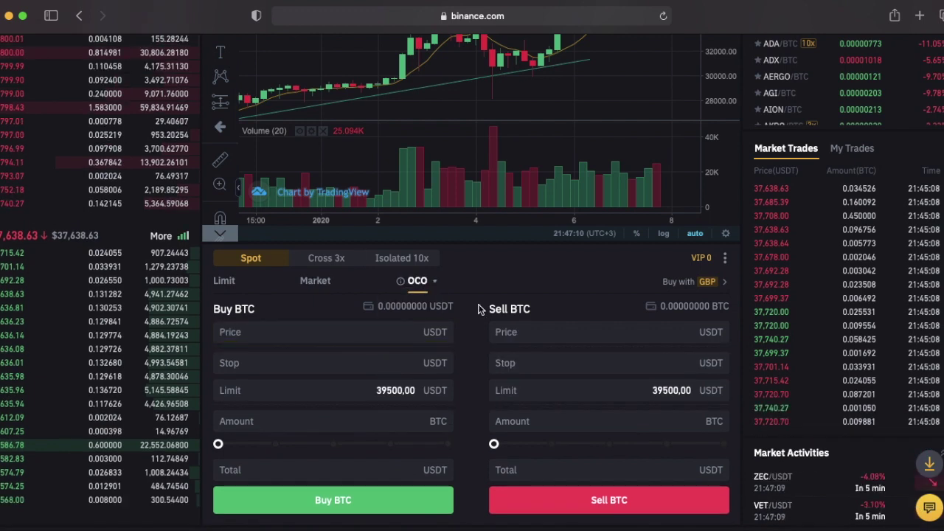
scroll(479, 310, up, 1)
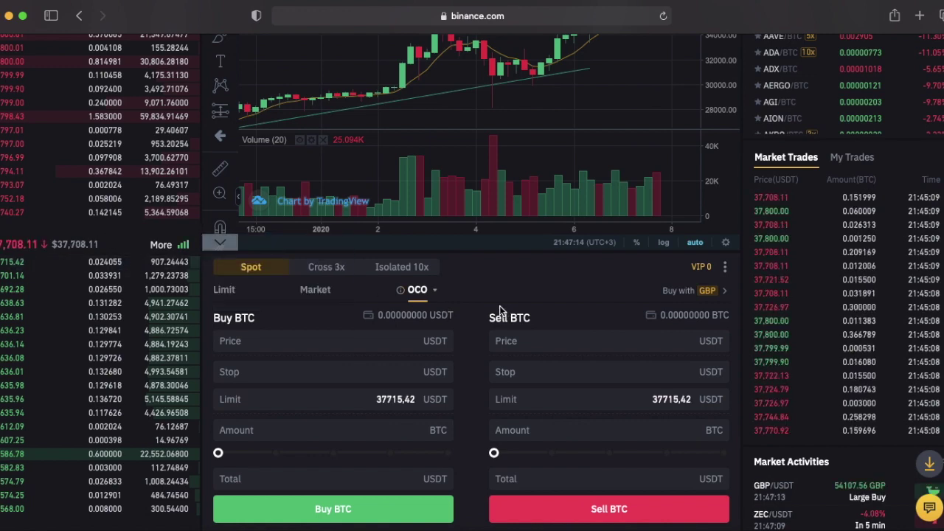
scroll(499, 310, down, 1)
click(413, 410)
click(572, 354)
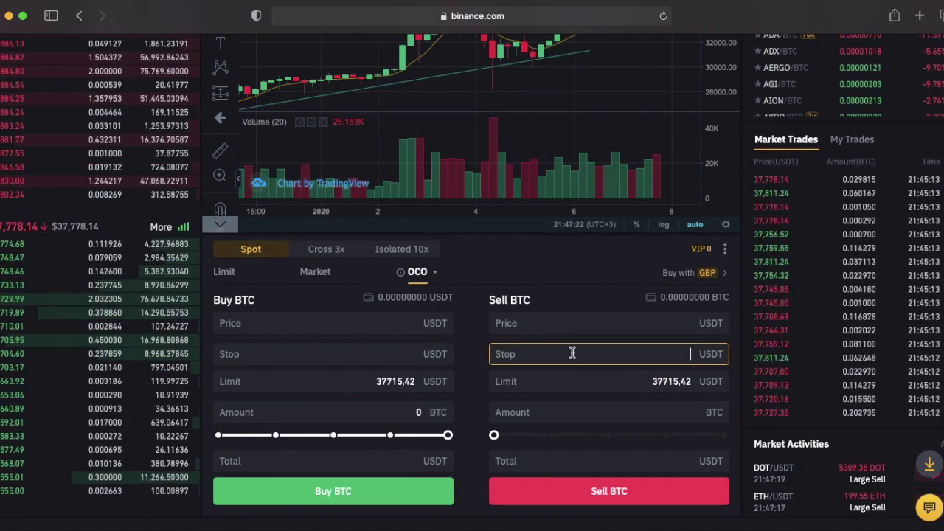
click(590, 411)
click(618, 483)
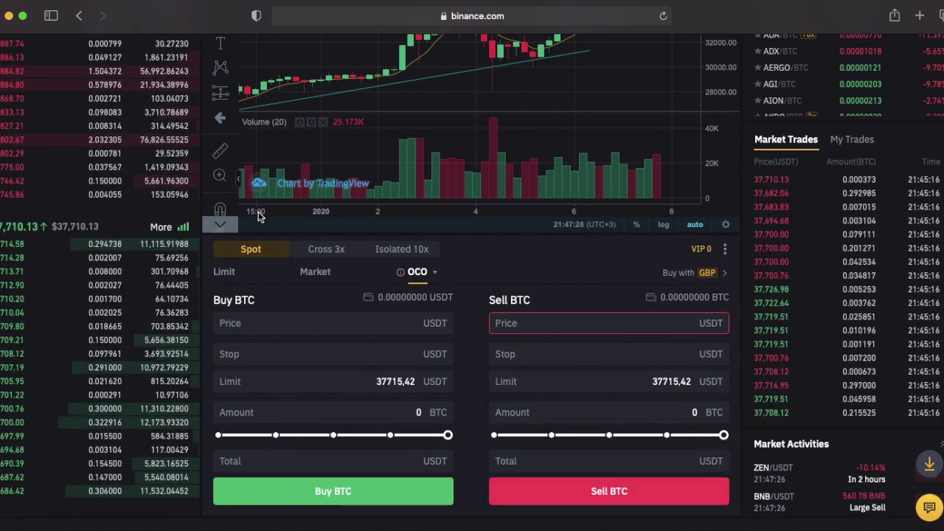
Enter a sell price of 41000 and a stop price of 37900 USDT.
click(660, 330)
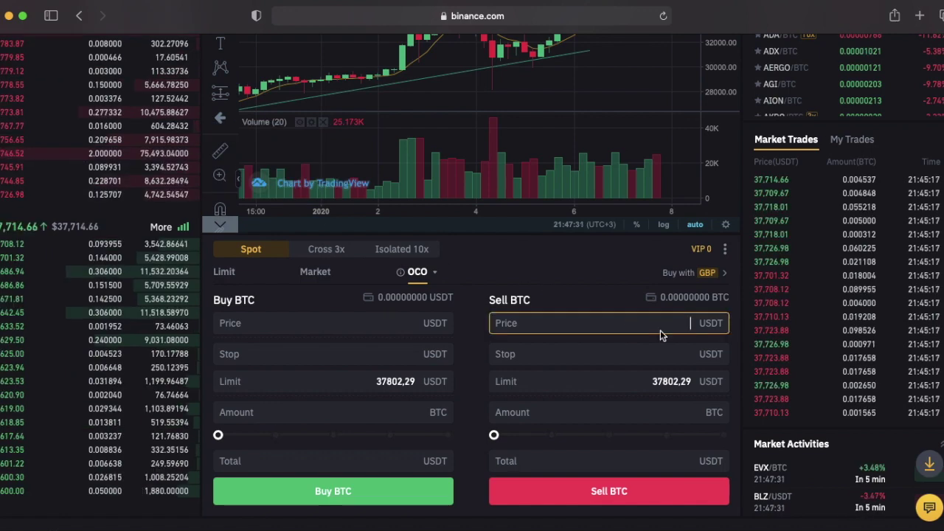
text(41)
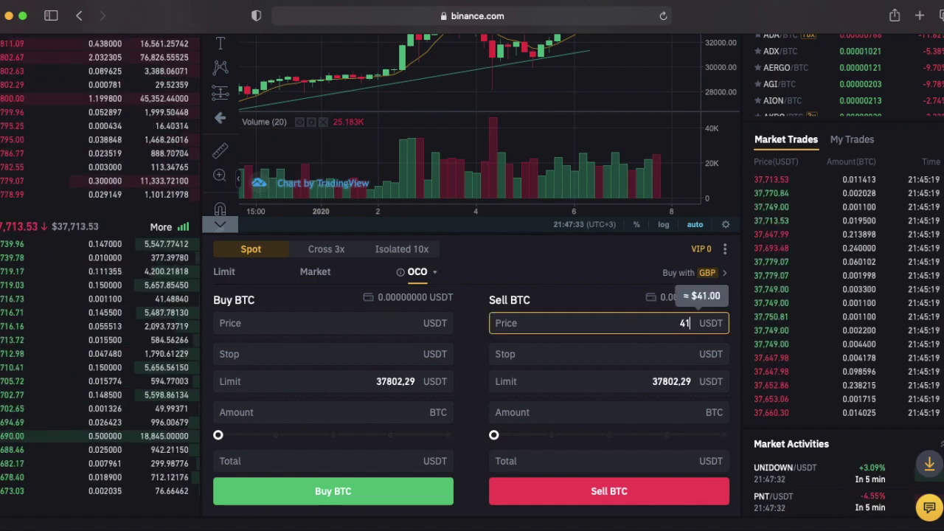
text(000)
click(651, 363)
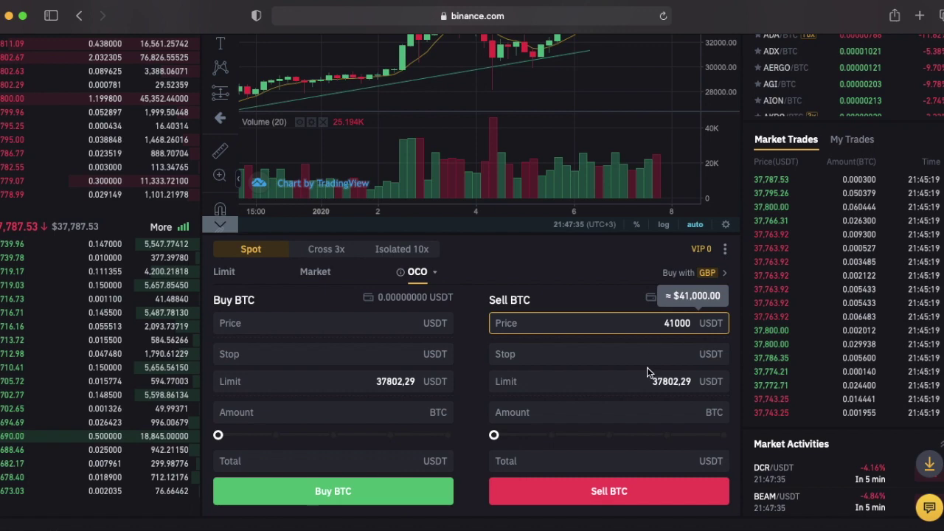
click(661, 354)
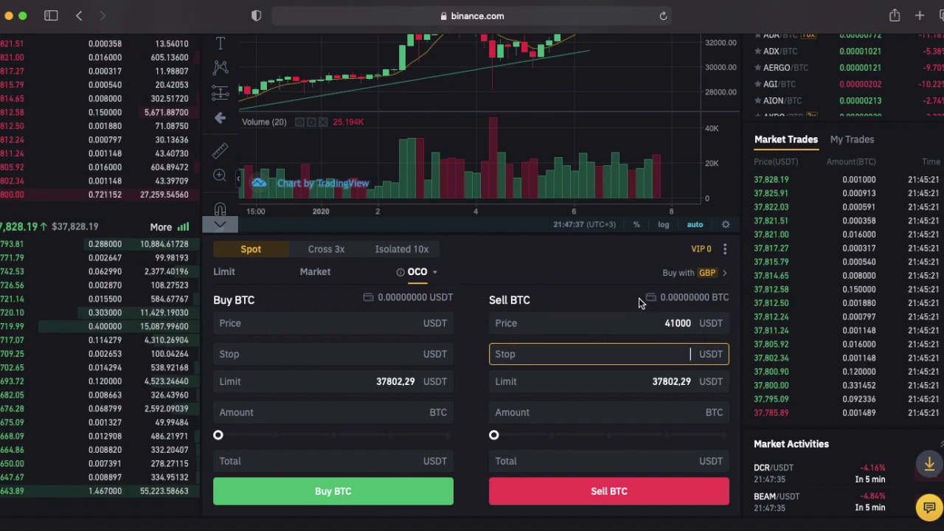
text(3)
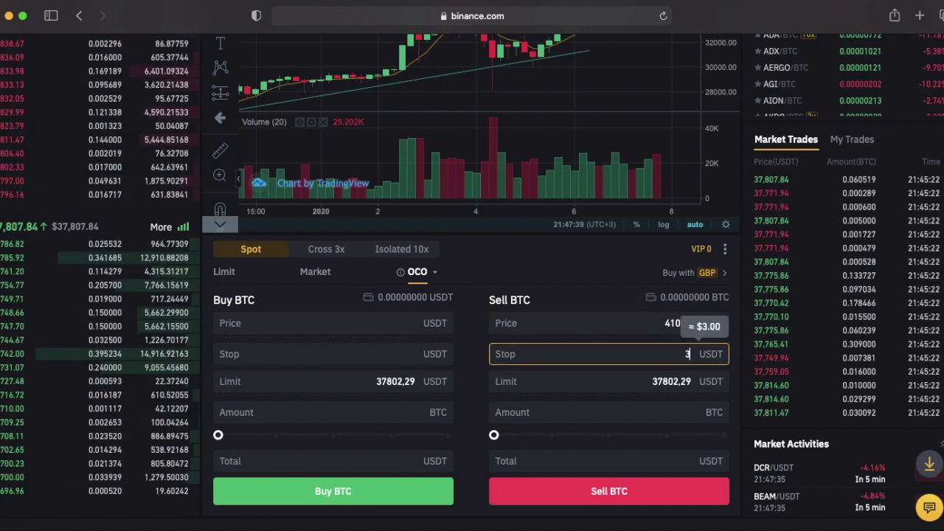
text(7900)
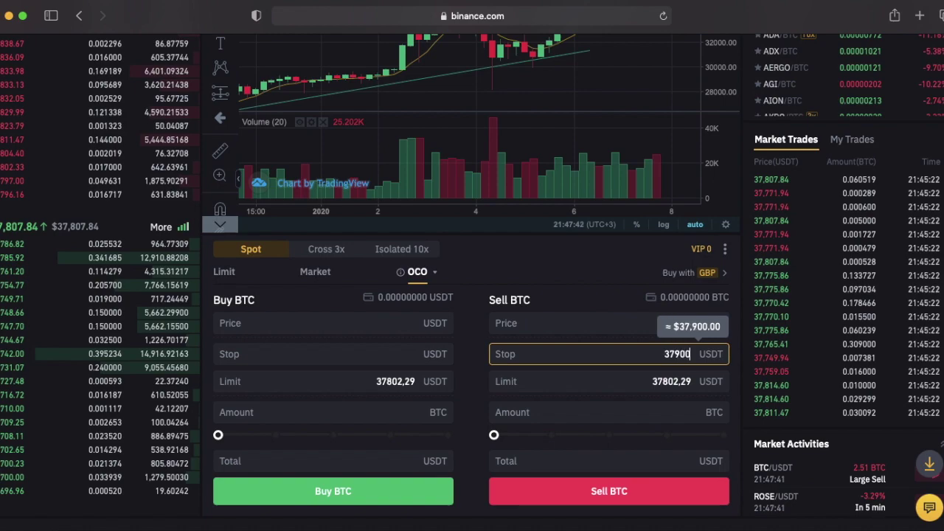
key(shift+Tab)
text(41000)
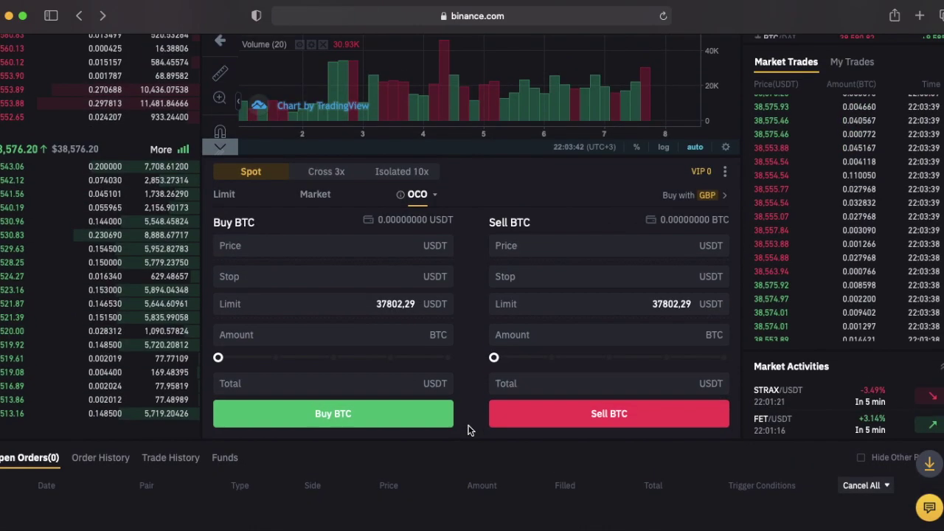
Draw a second rising trend line beneath the latest BTC/USDT candles.
scroll(467, 430, up, 2)
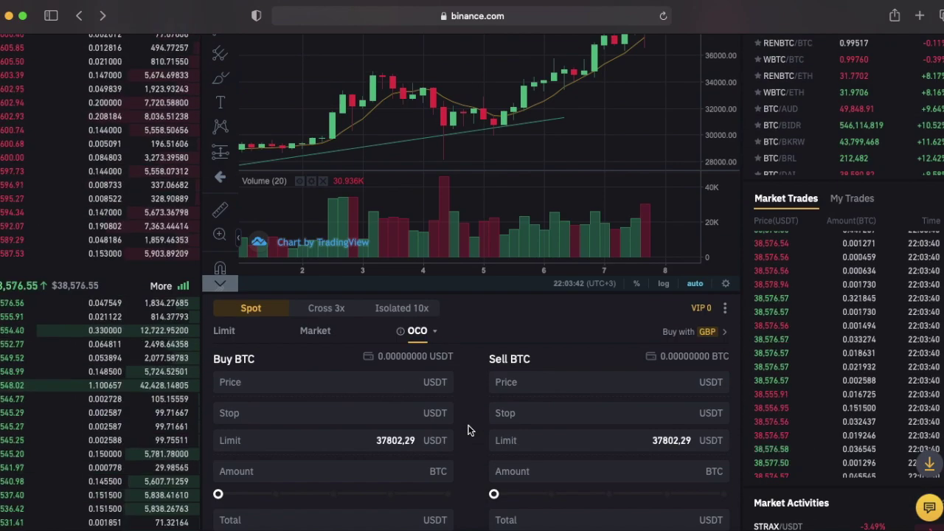
scroll(468, 430, up, 3)
scroll(506, 333, right, 2)
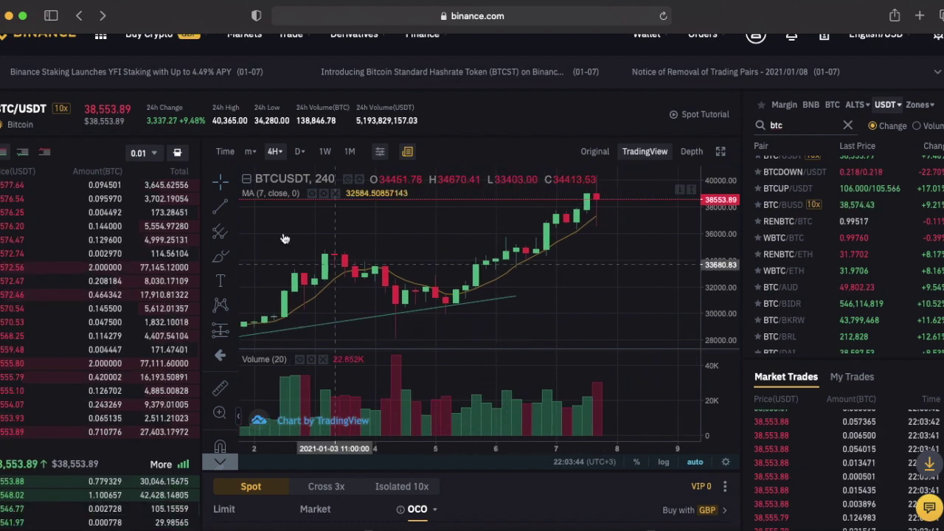
click(463, 303)
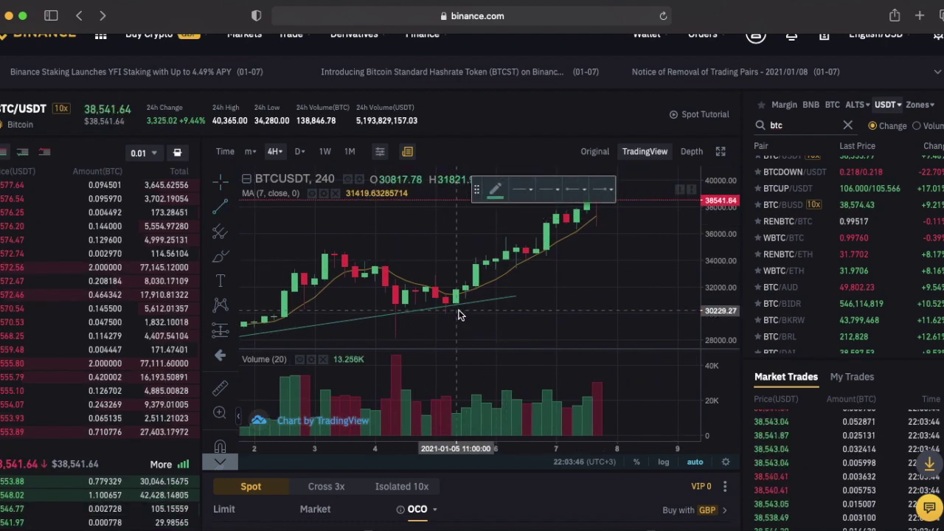
click(455, 310)
click(607, 230)
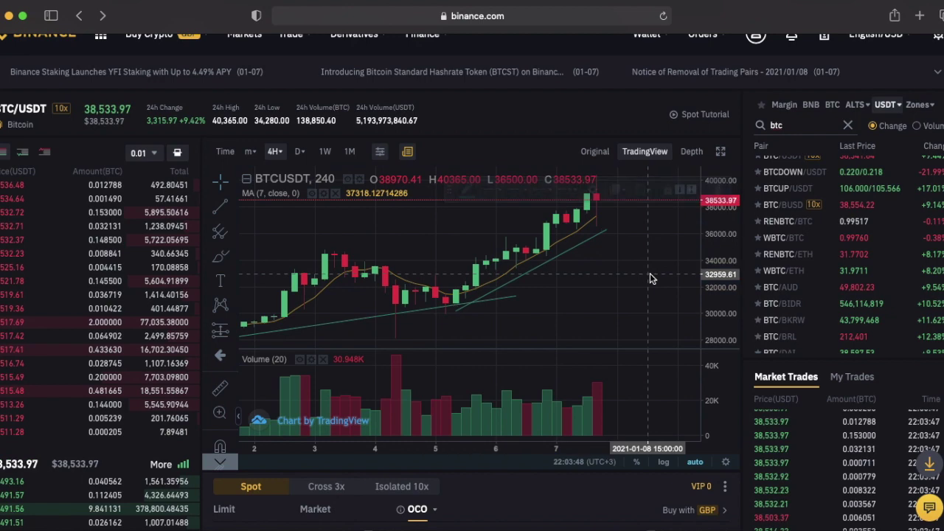
Open the Convert page from the Trade menu.
scroll(738, 292, up, 1)
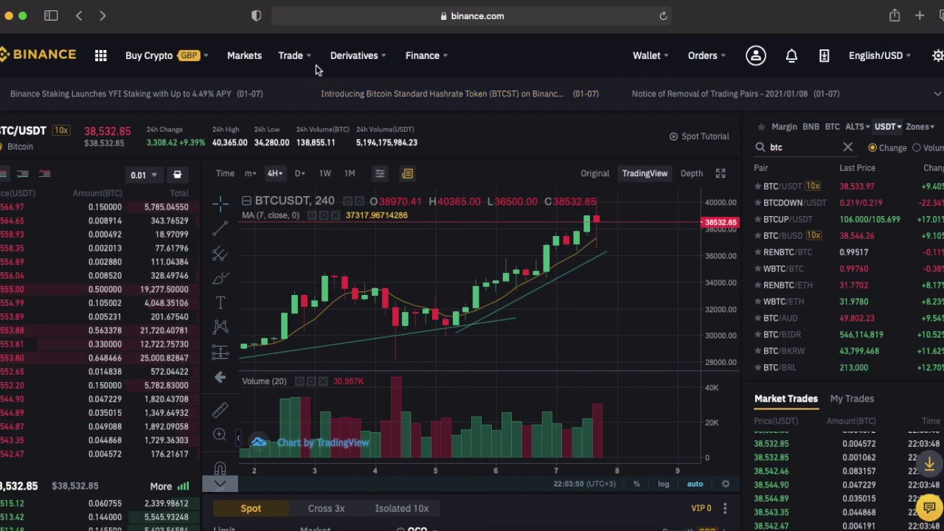
mouse_move(295, 57)
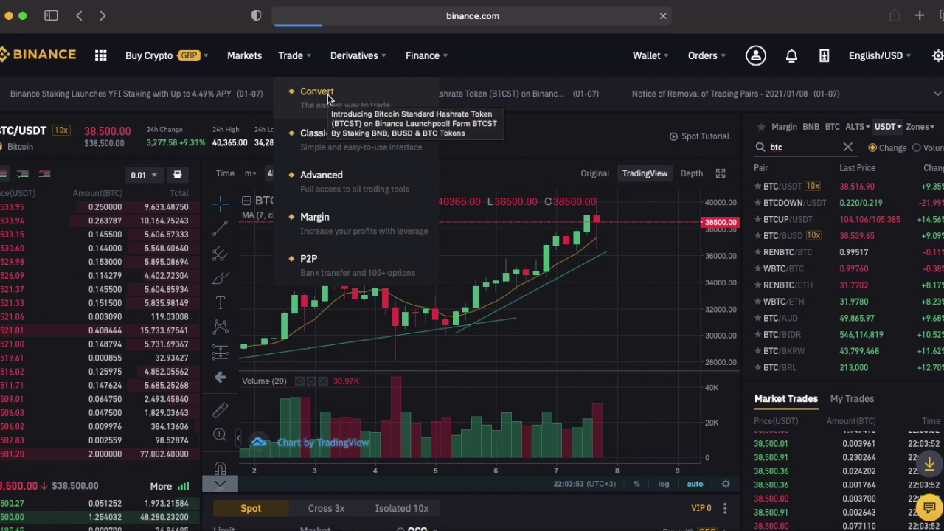
click(327, 96)
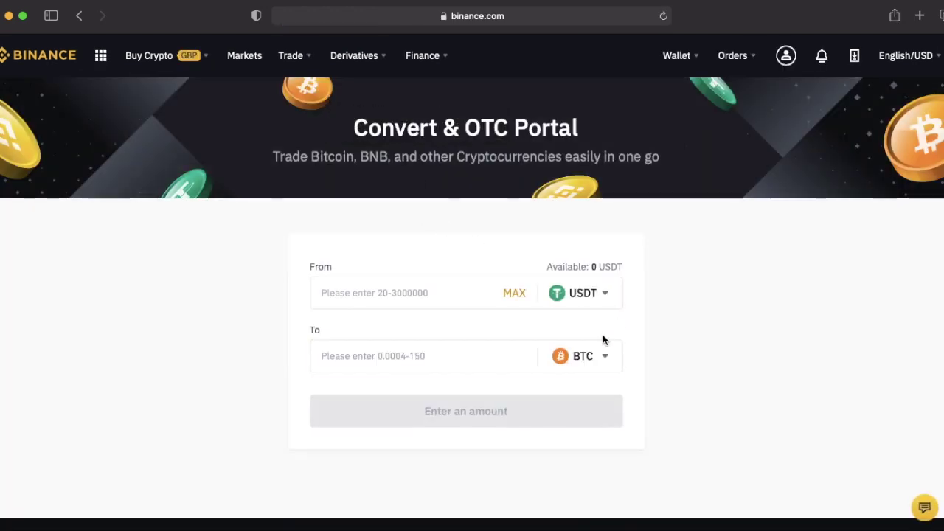
Preview converting 1000 USDT to ETH and check the roughly 0.81 ETH quote.
scroll(650, 338, down, 1)
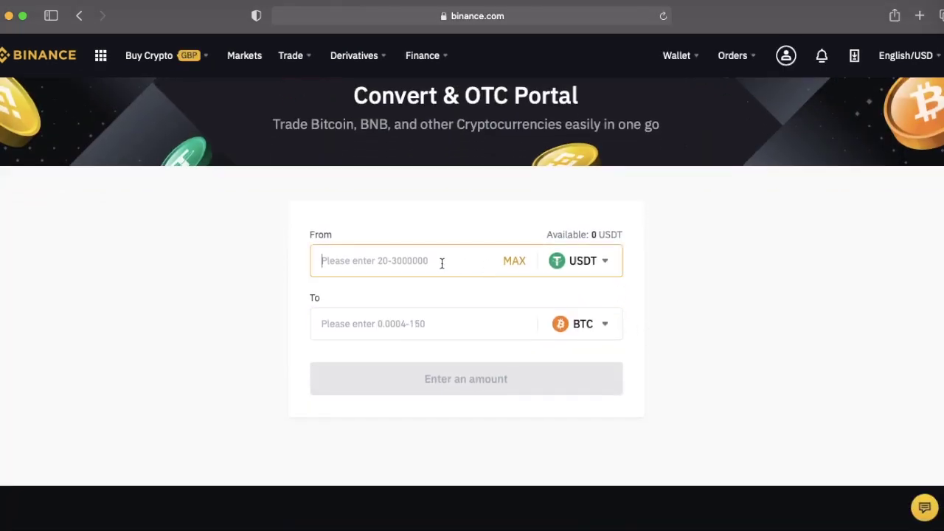
click(442, 264)
text(1000)
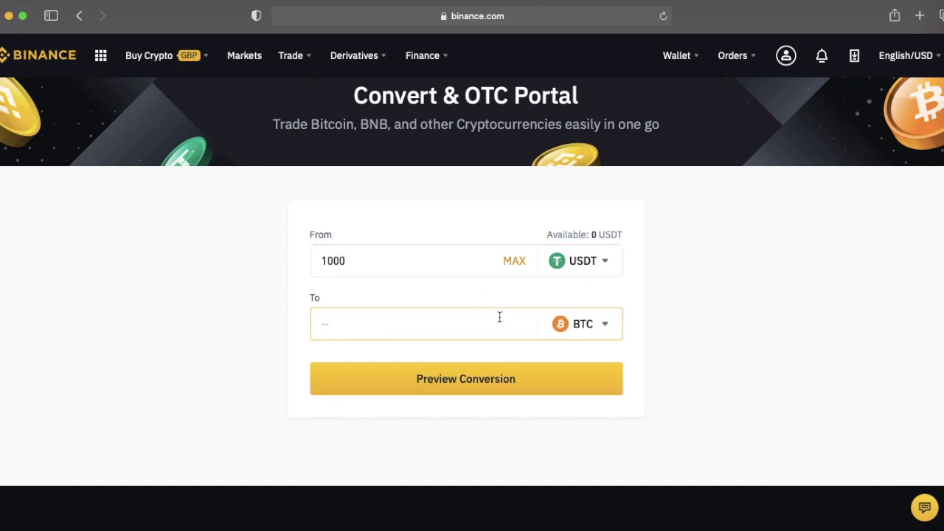
click(596, 335)
scroll(699, 342, down, 1)
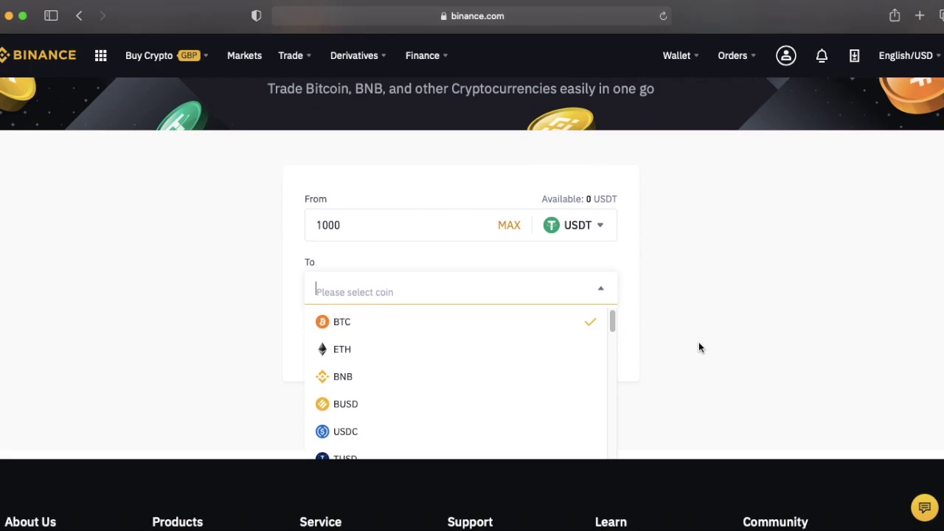
click(488, 360)
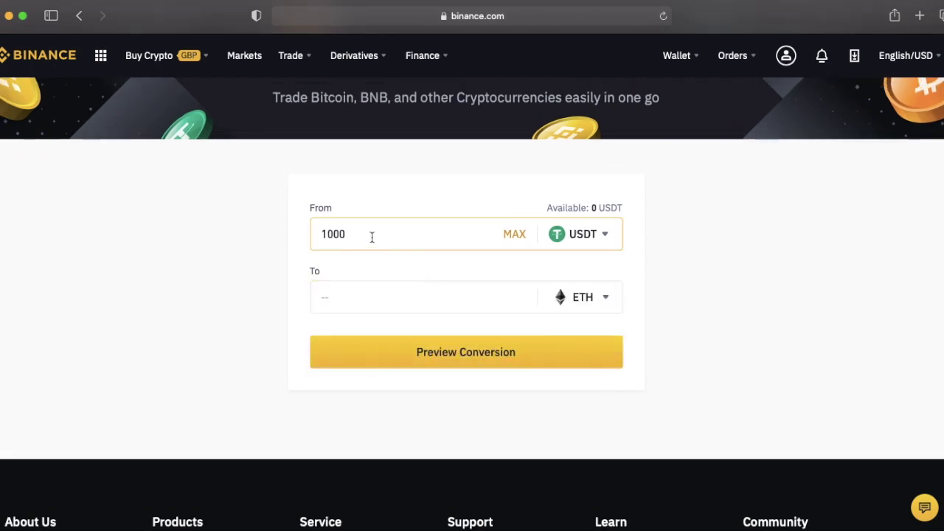
key(BackSpace)
key(BackSpace)
key(BackSpace)
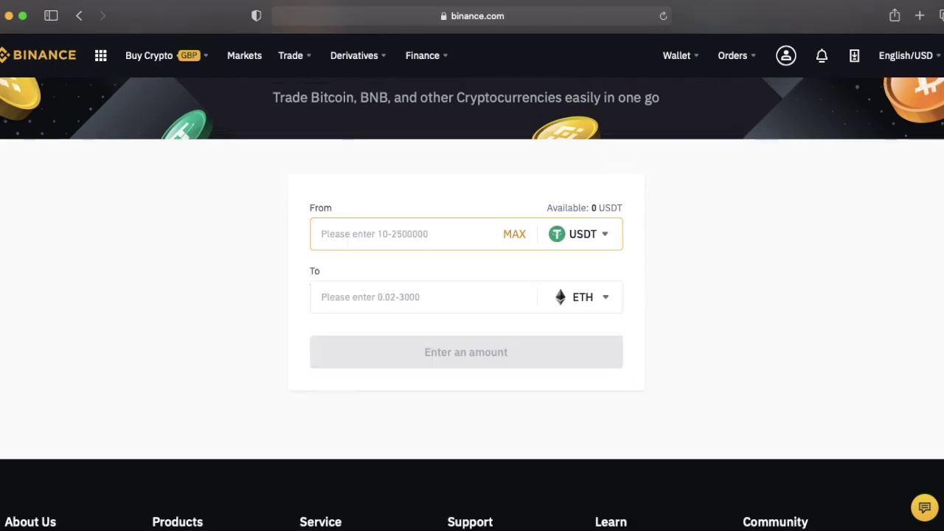
text(1000)
click(620, 362)
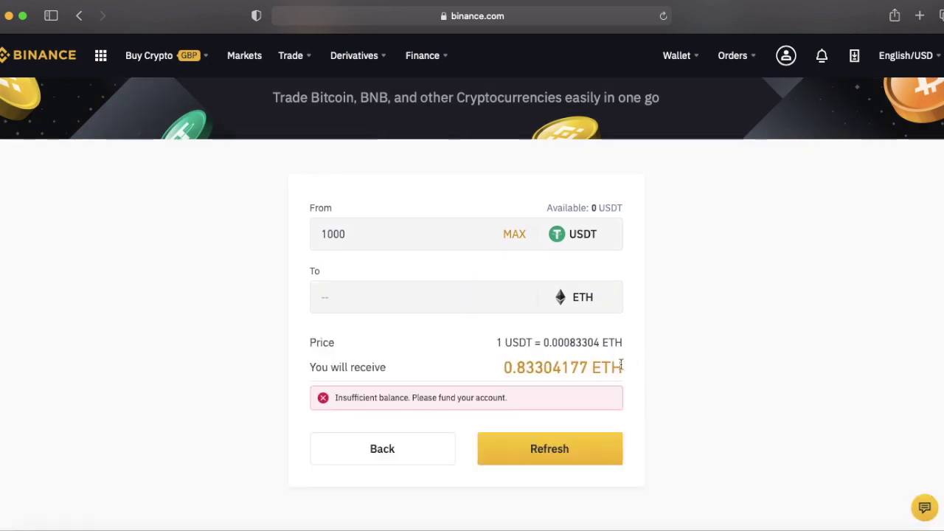
drag(506, 367, 605, 367)
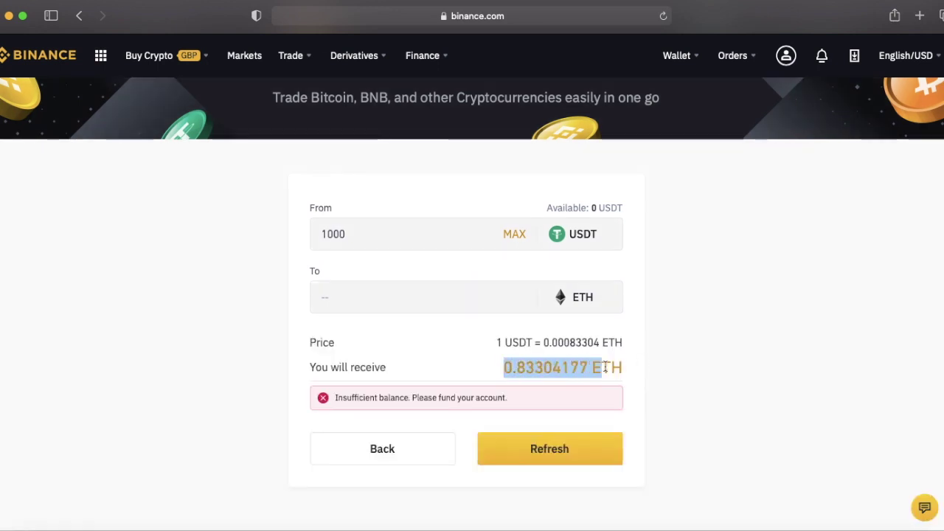
scroll(697, 385, up, 2)
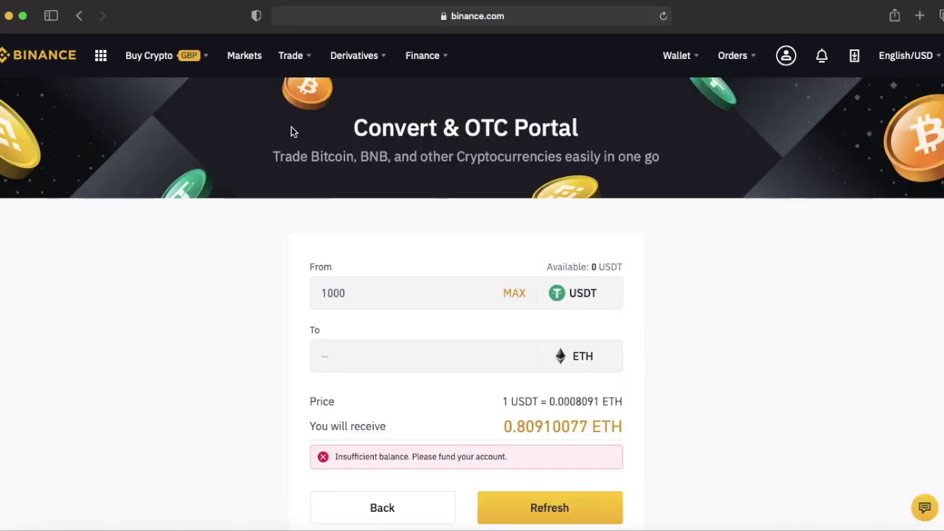
Open the Classic BTC/USDT trading page from the Trade menu.
mouse_move(311, 77)
click(345, 142)
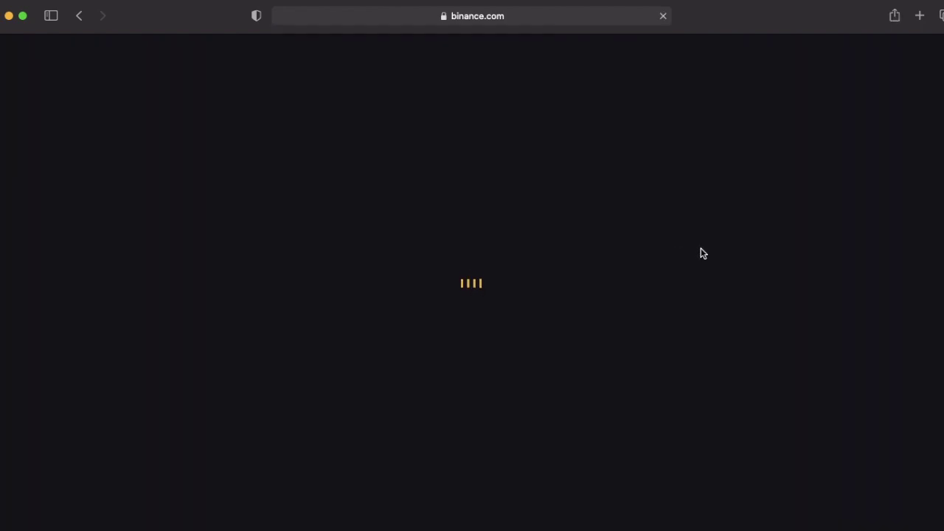
scroll(748, 412, down, 1)
scroll(747, 413, down, 5)
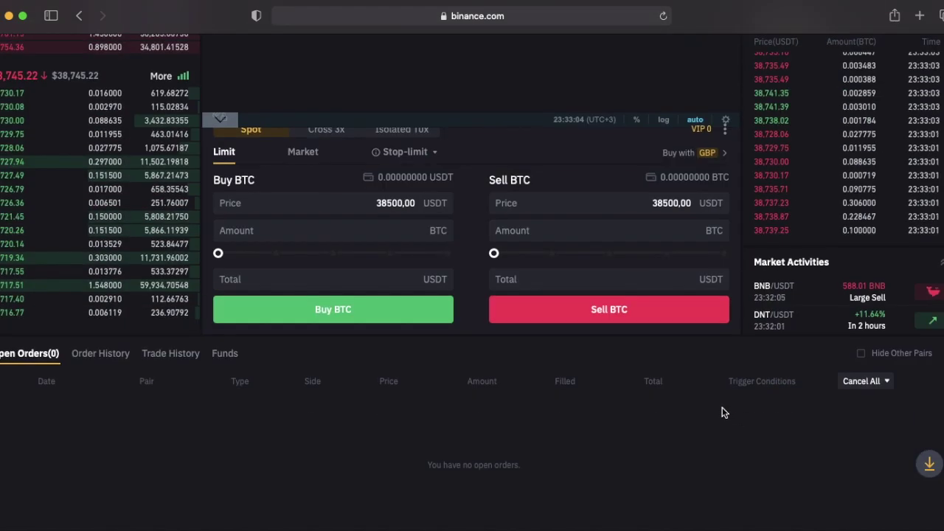
Check Trade History for the last month, then confirm Open Orders is empty.
click(165, 357)
click(80, 377)
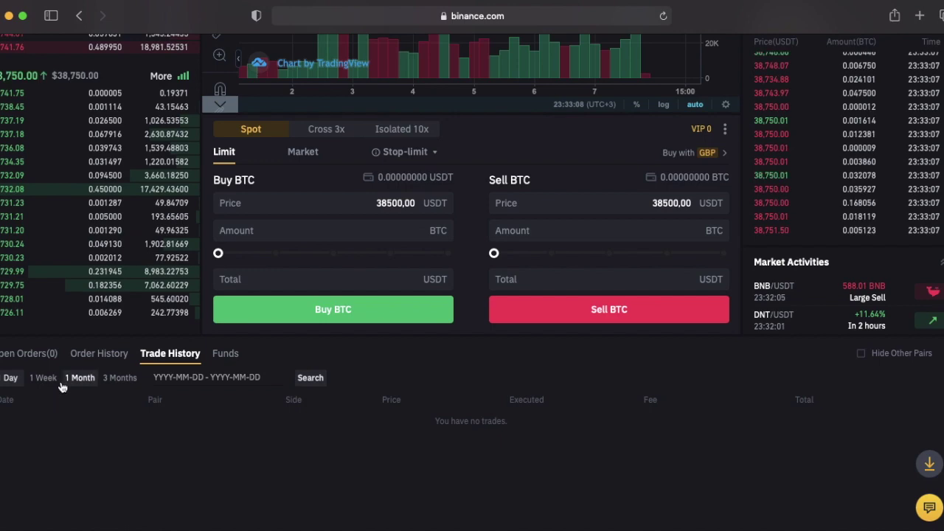
click(23, 353)
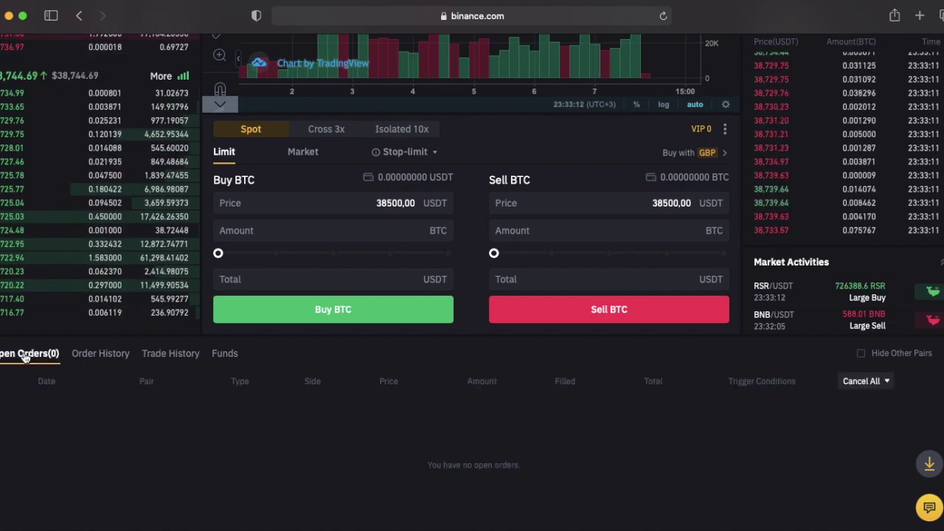
scroll(471, 346, up, 1)
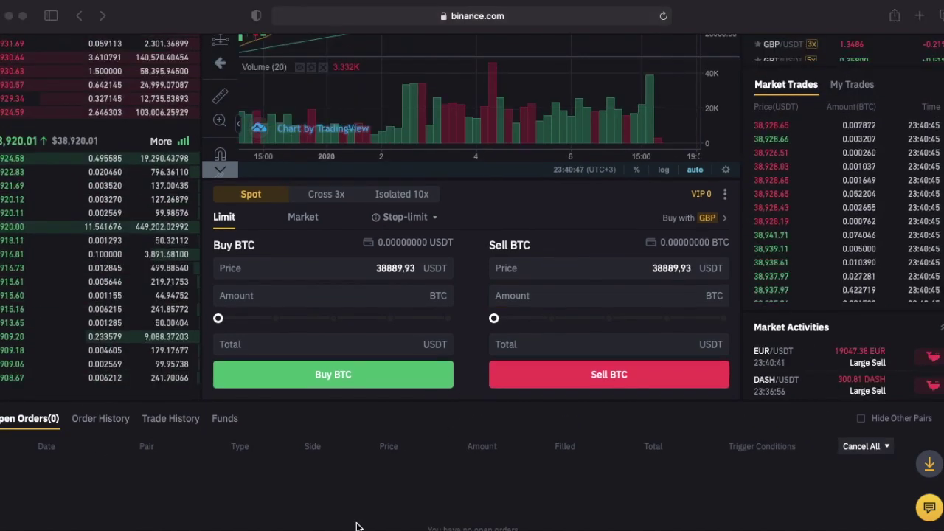
scroll(472, 369, up, 4)
scroll(220, 237, up, 3)
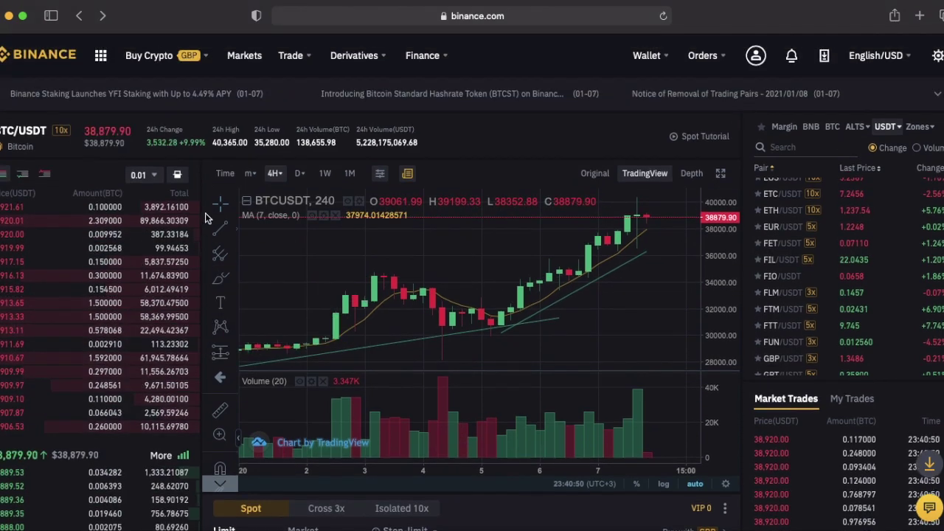
mouse_move(428, 59)
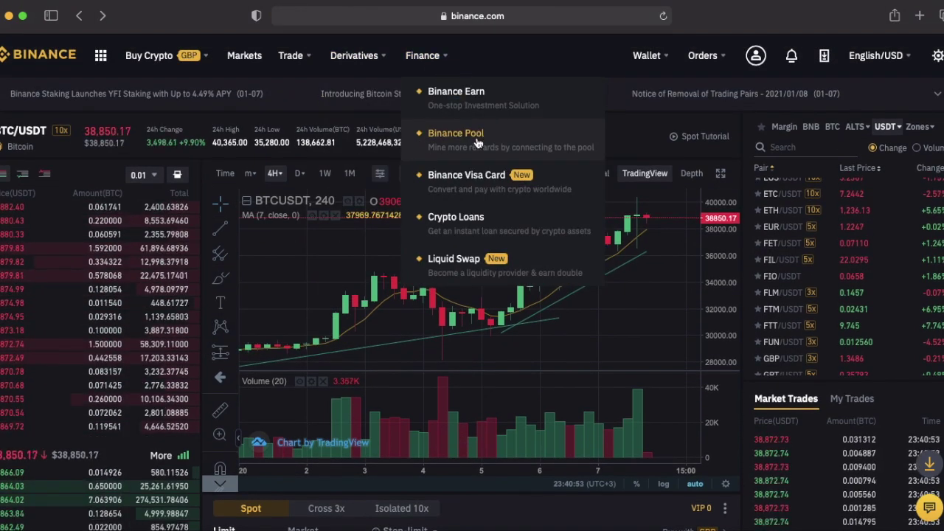
click(443, 139)
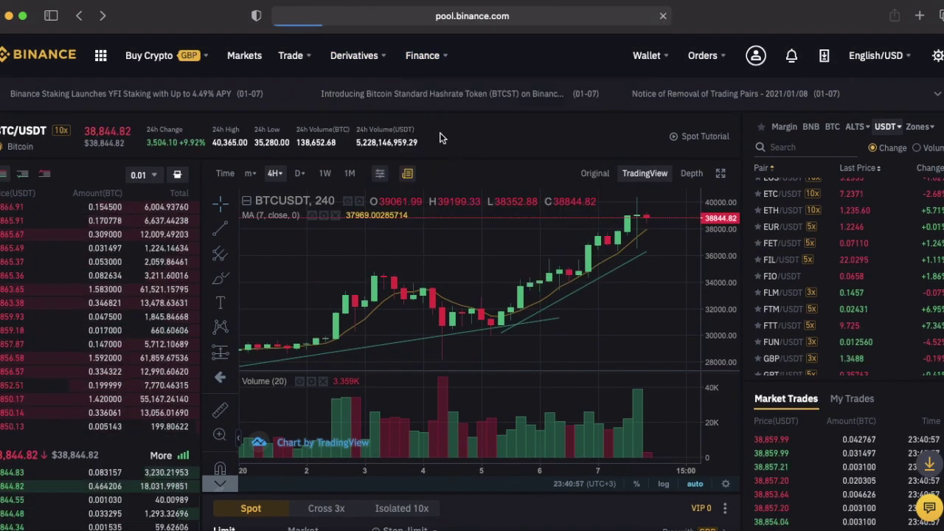
scroll(445, 213, down, 5)
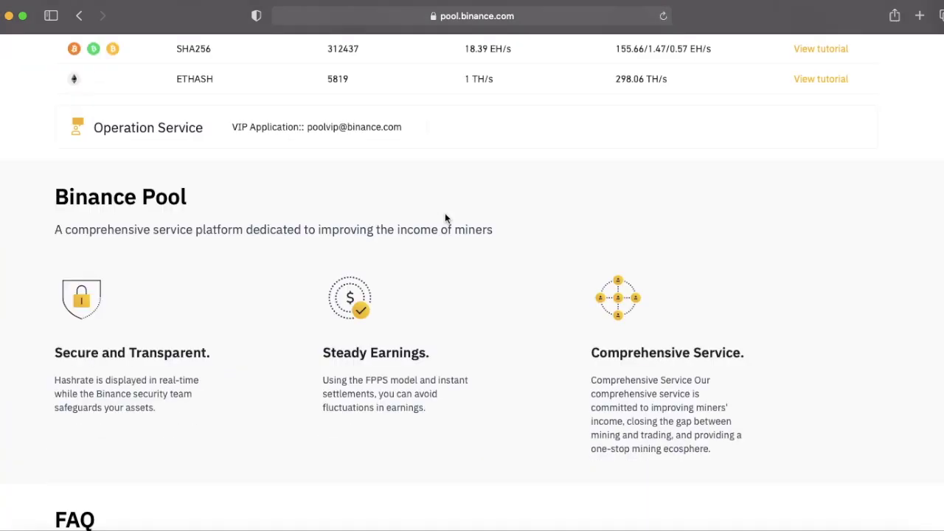
mouse_move(341, 79)
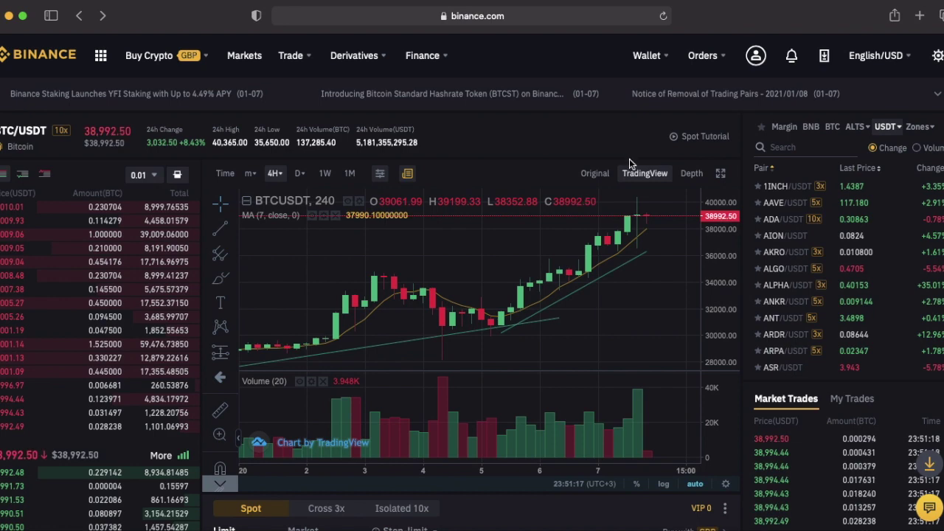
On the Referral page, choose the 10% friends kickback, leaving 10% commission for you.
mouse_move(757, 59)
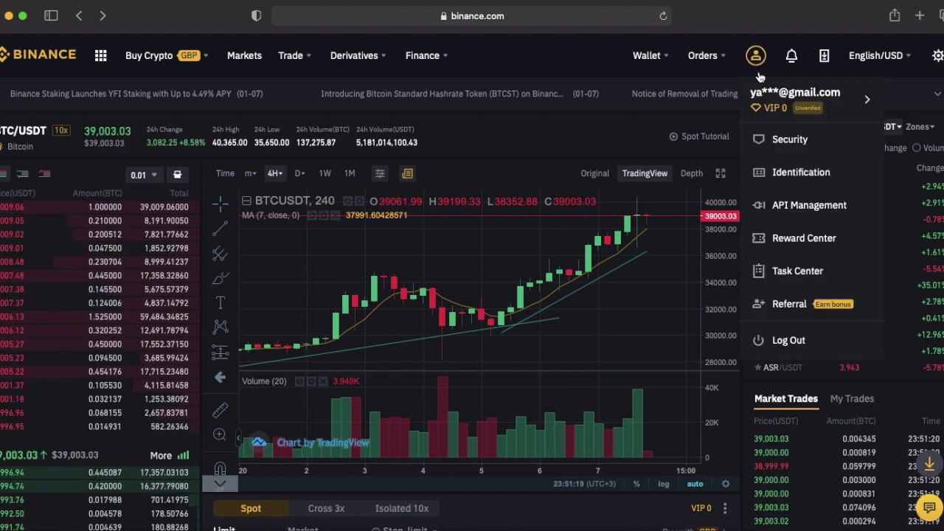
click(786, 304)
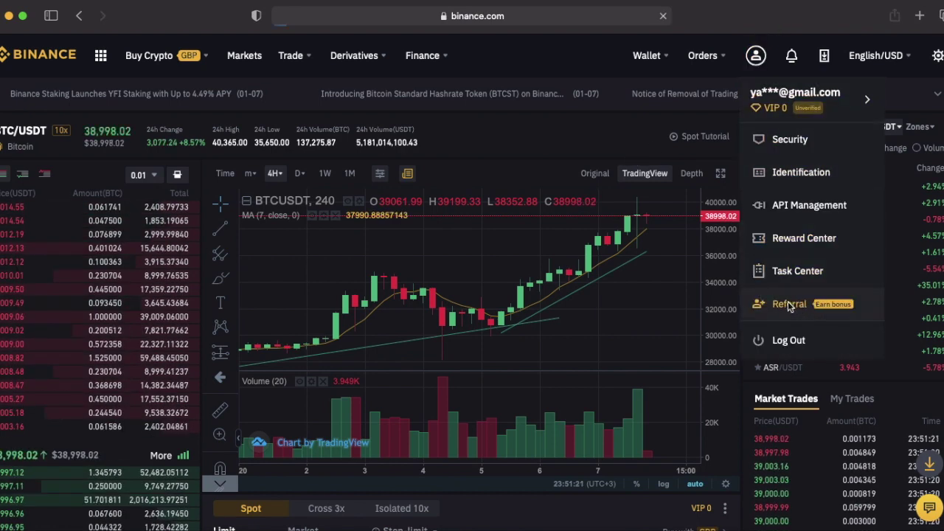
scroll(609, 284, down, 1)
scroll(610, 287, down, 5)
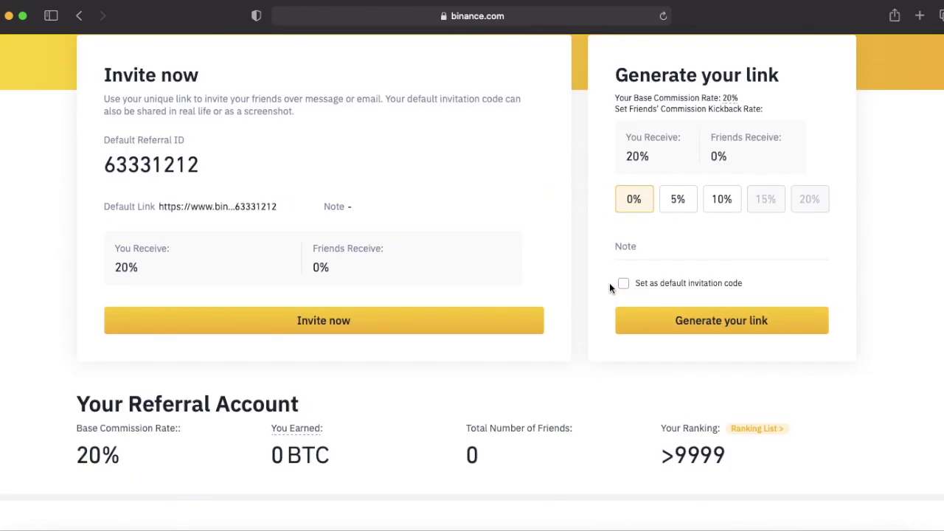
scroll(609, 287, up, 1)
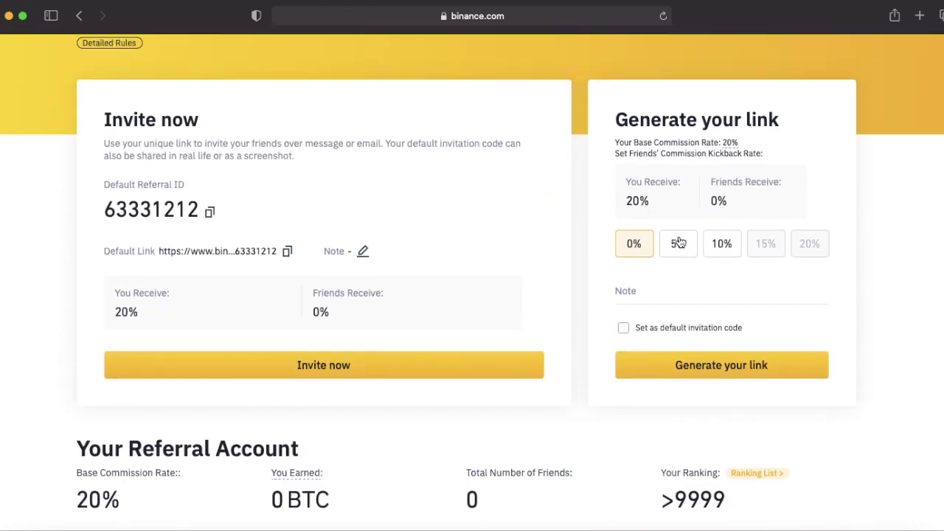
click(725, 251)
double_click(638, 204)
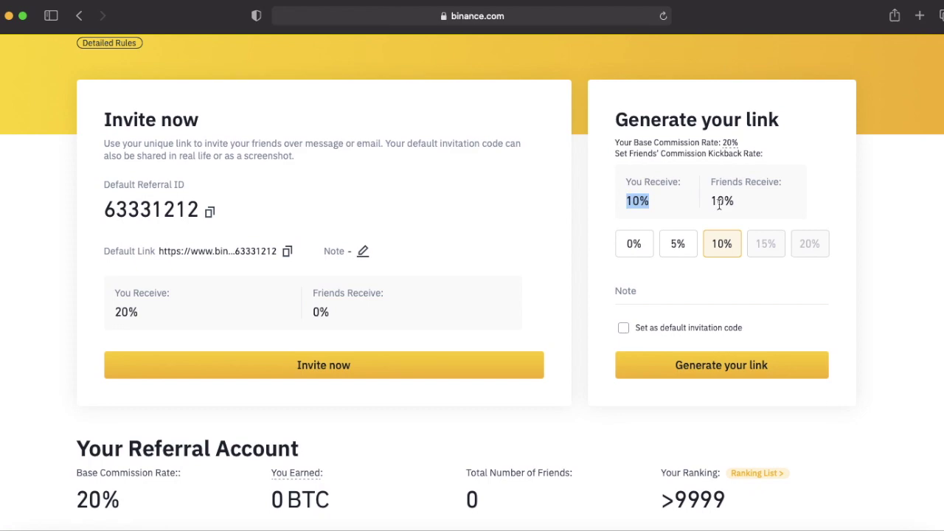
drag(735, 201, 722, 203)
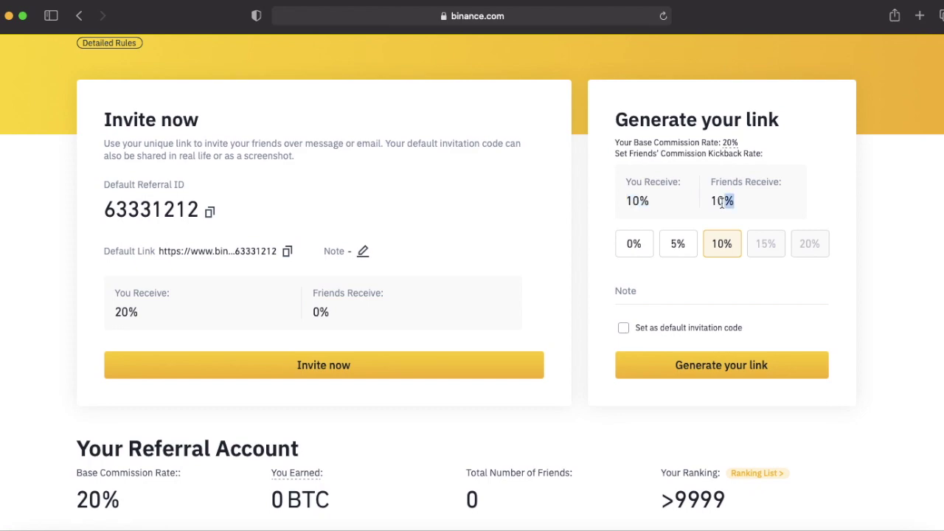
Generate the link, dismiss the success message, and locate the new 10% / 10% link in the list.
click(757, 371)
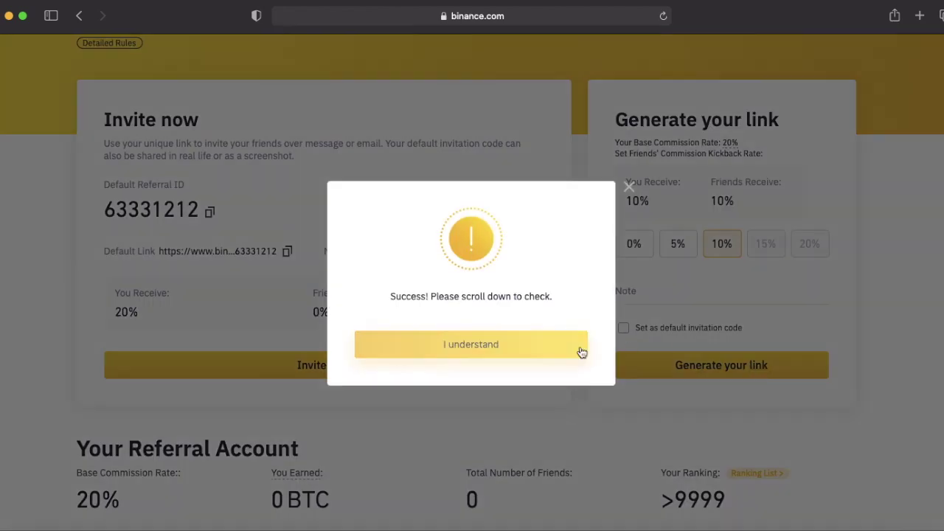
click(562, 349)
scroll(564, 347, down, 5)
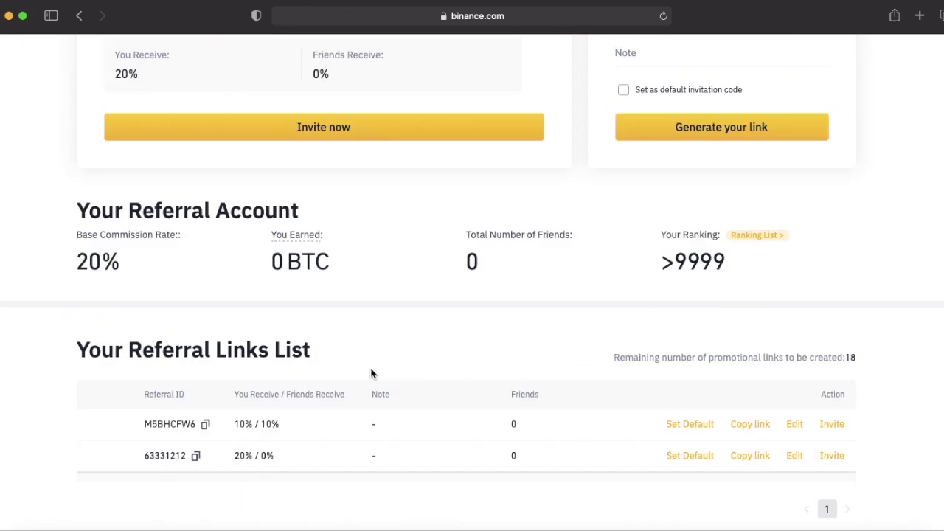
drag(237, 424, 761, 434)
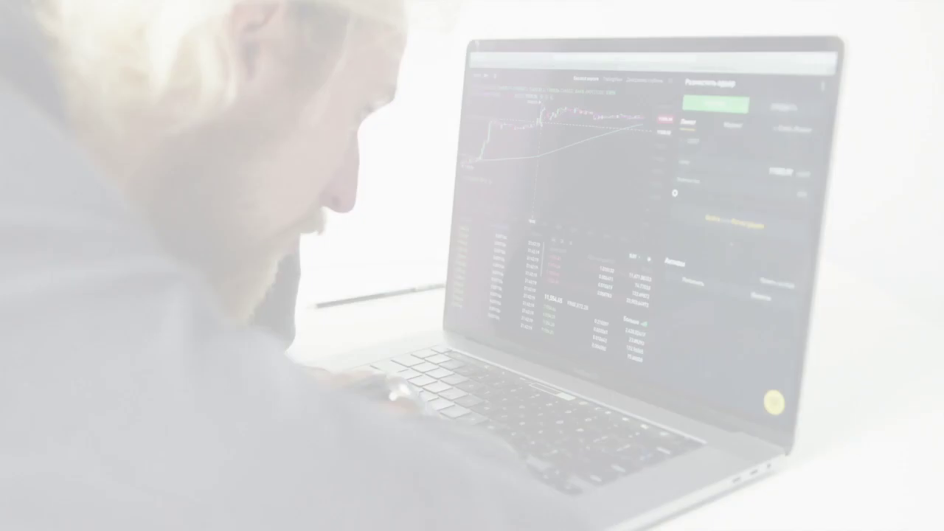